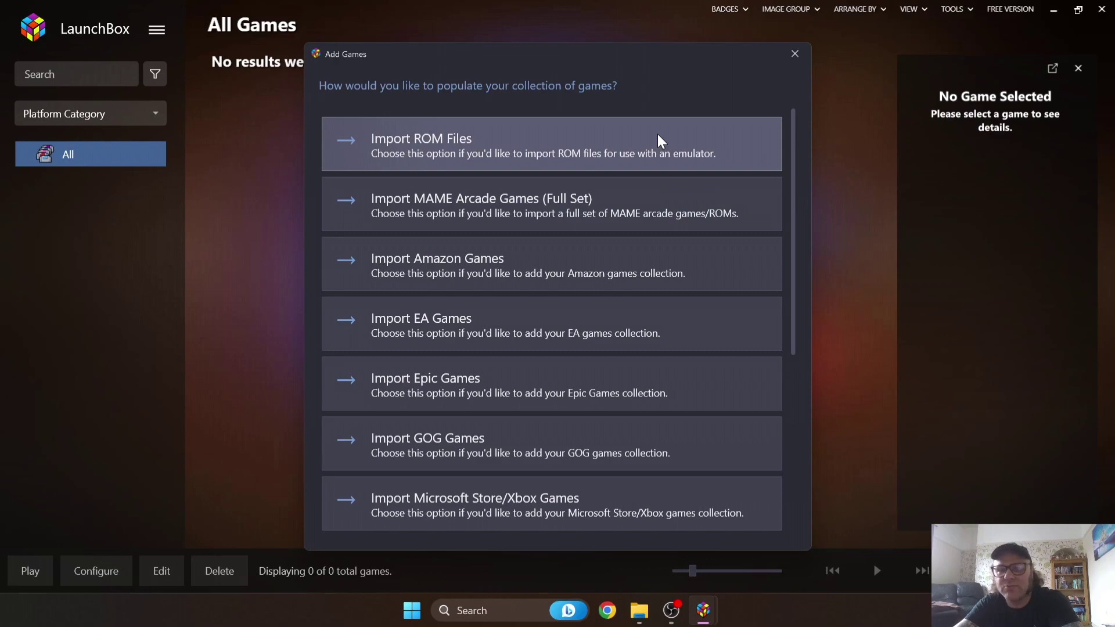
Step: Dismiss the Add Games prompt so the empty All Games library with 0 games shows
click(794, 55)
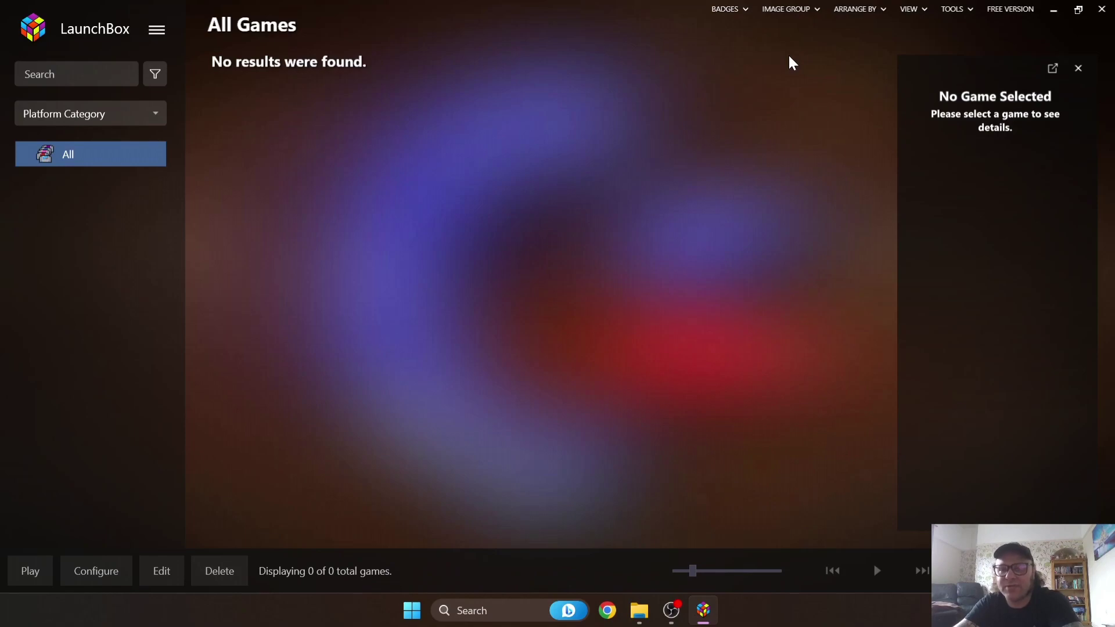
Step: Start the Tools > Import > ROM Files wizard and move past its Welcome page
click(961, 8)
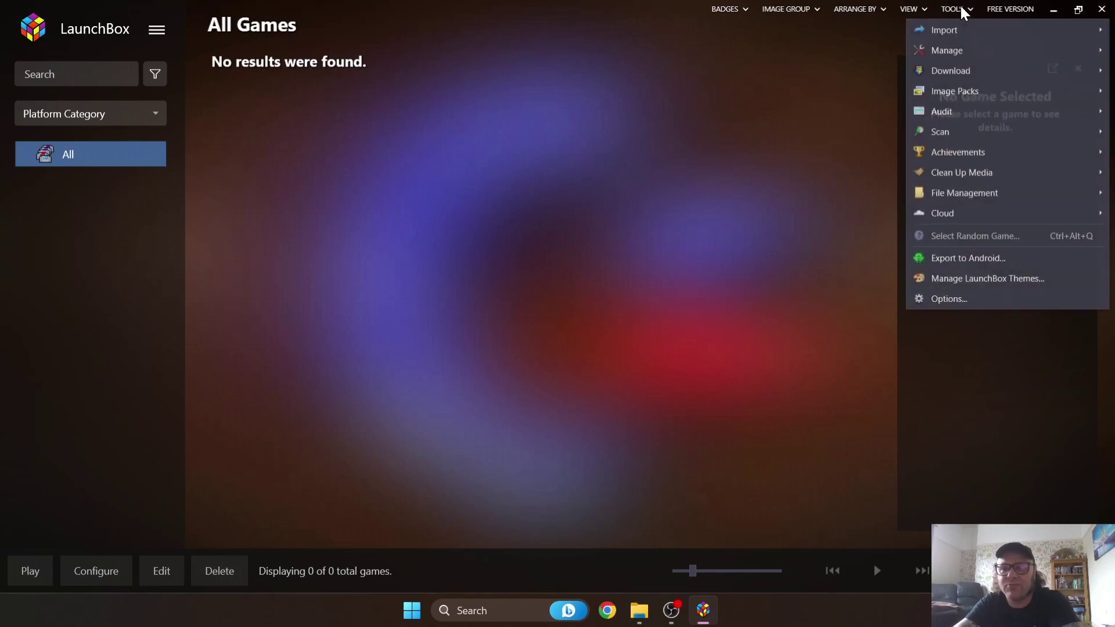
mouse_move(964, 28)
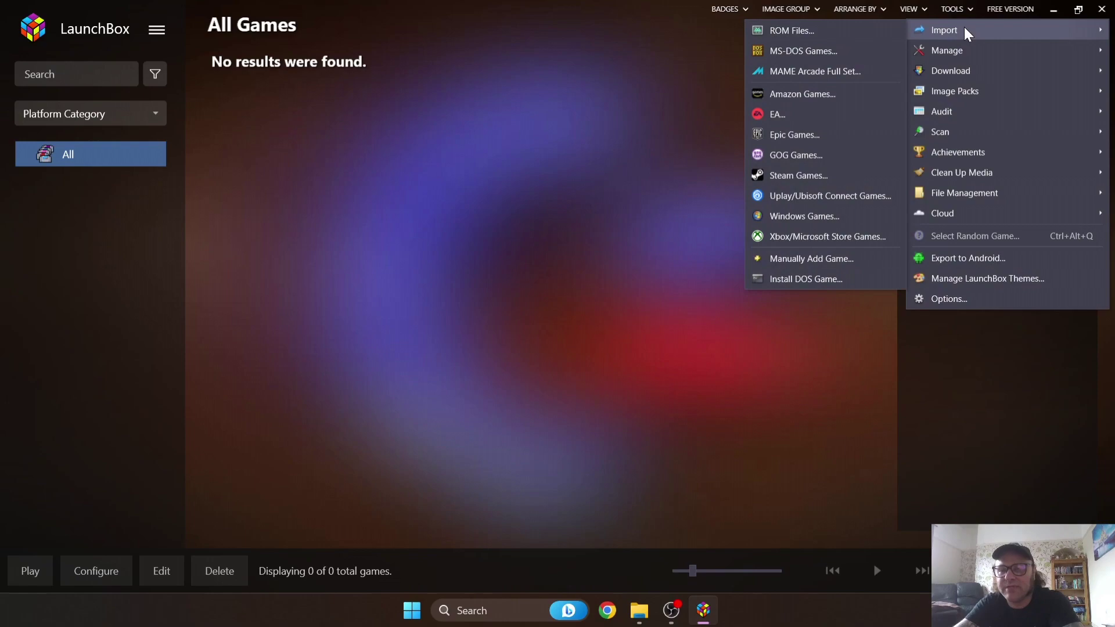
click(843, 32)
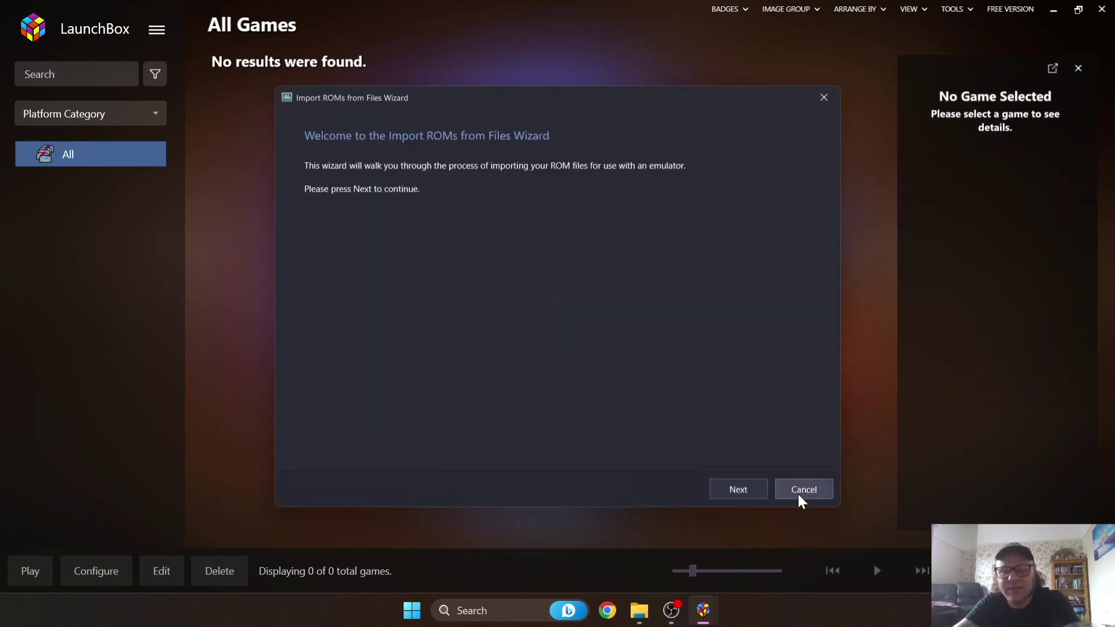
click(749, 491)
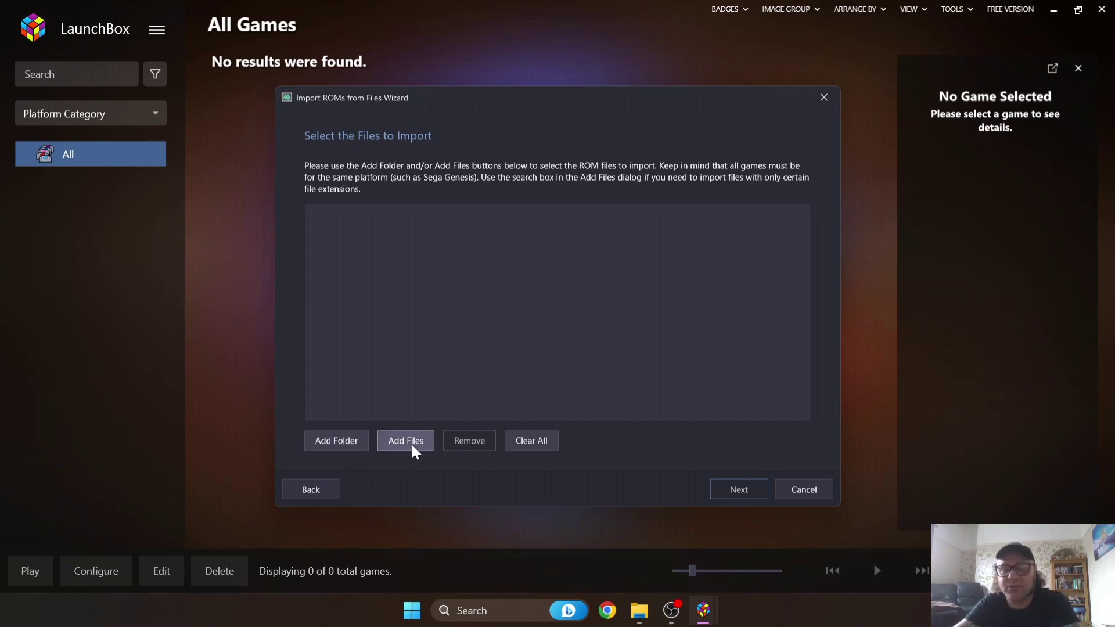
Step: Add the Desktop's 'c64 games' folder to the import list and continue
click(350, 442)
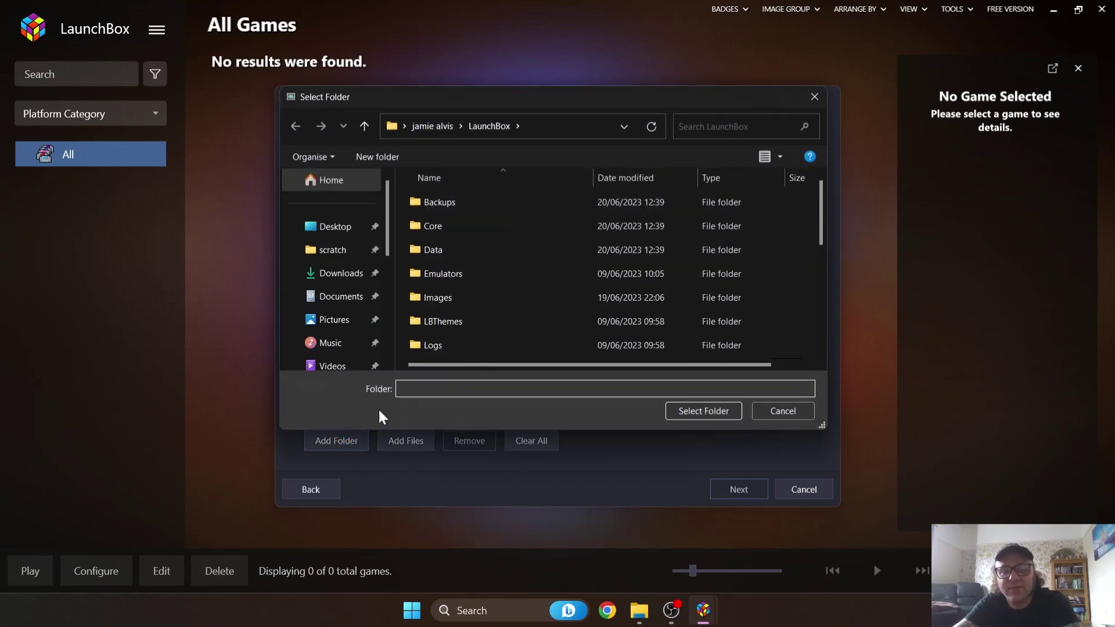
click(335, 230)
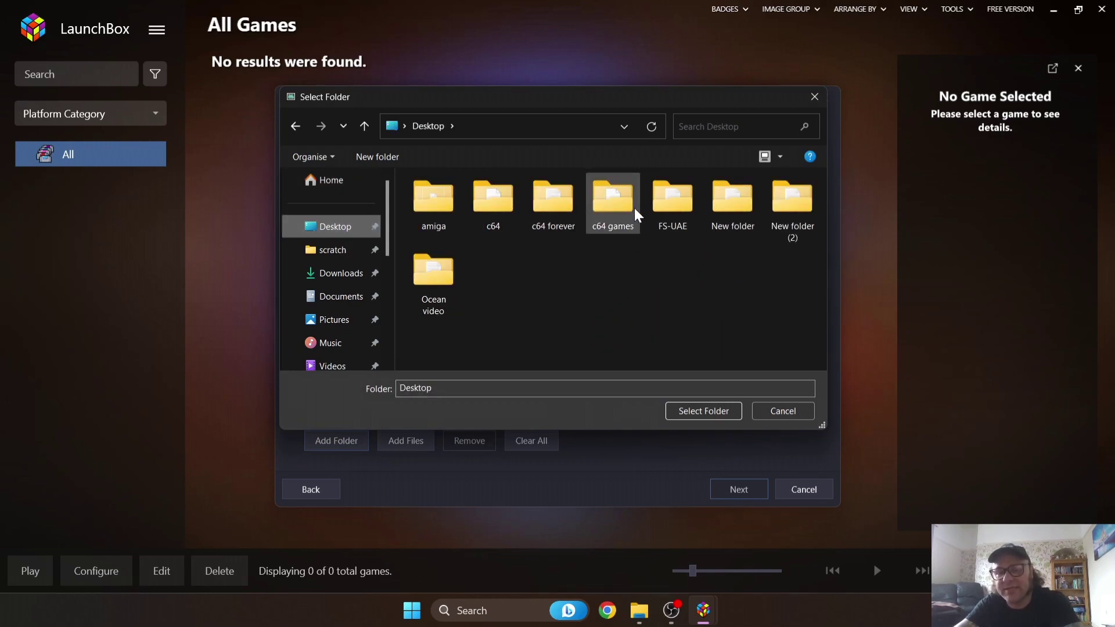
click(612, 203)
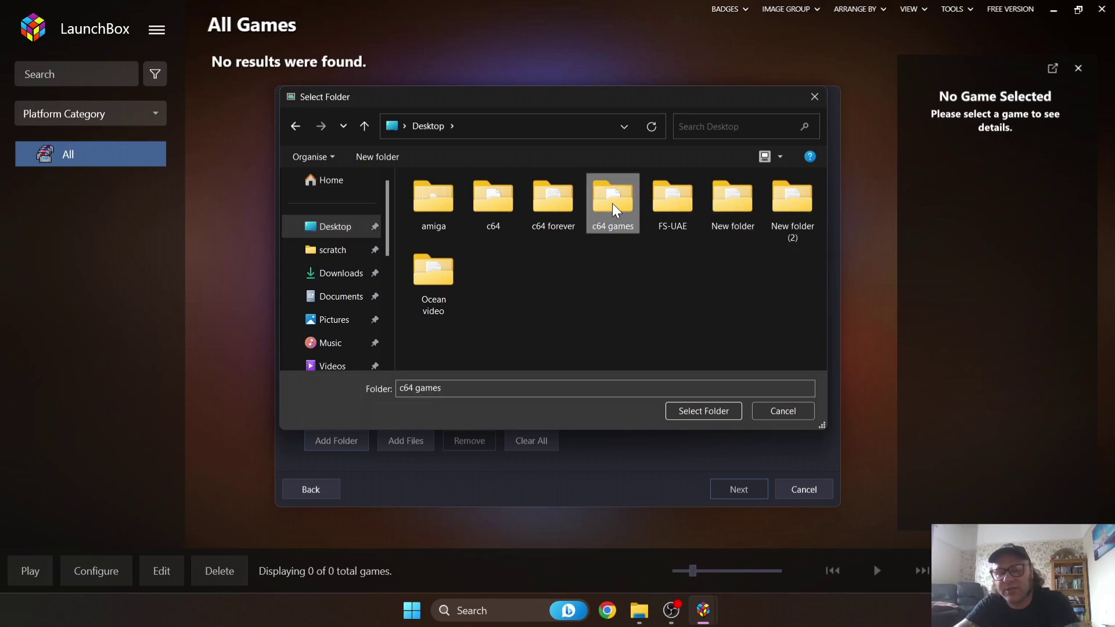
click(699, 410)
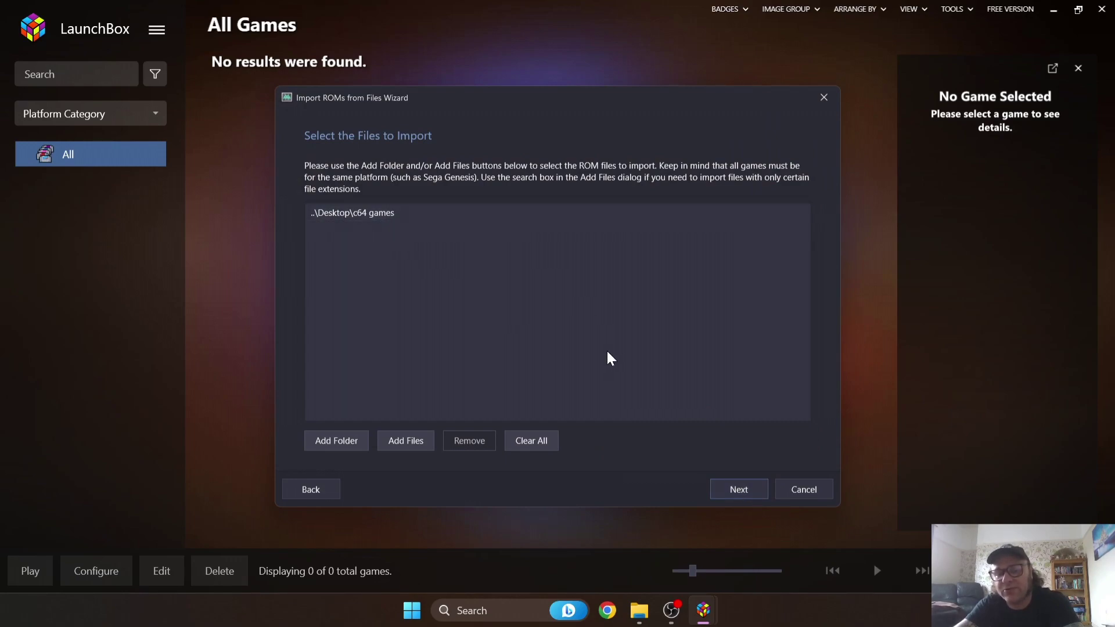
click(739, 490)
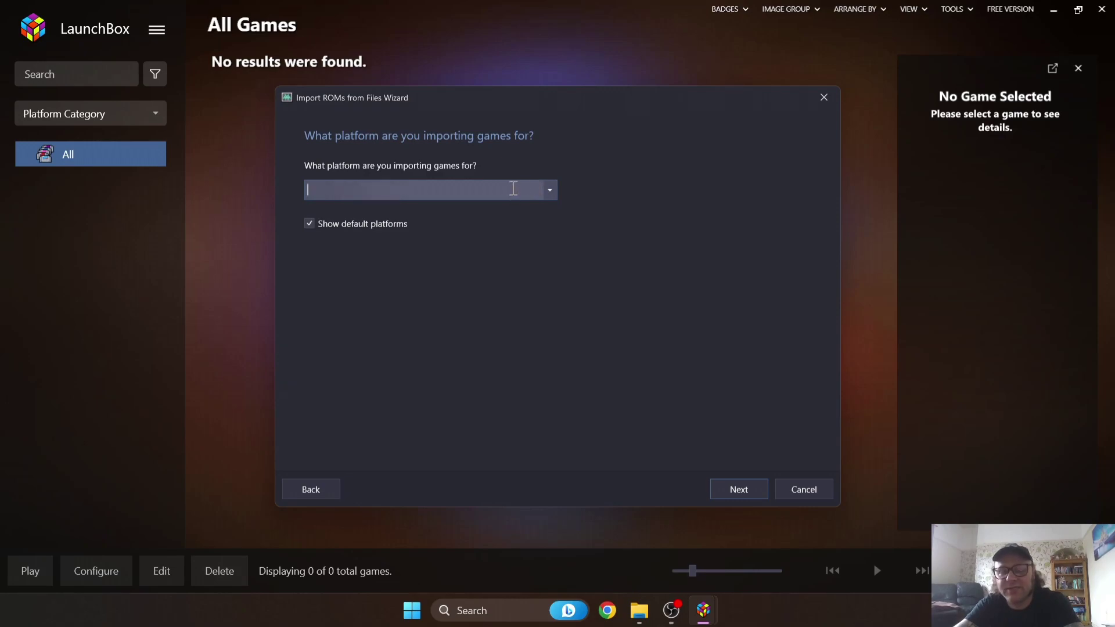
Step: Choose Commodore 64 as the platform for the imported games
click(551, 190)
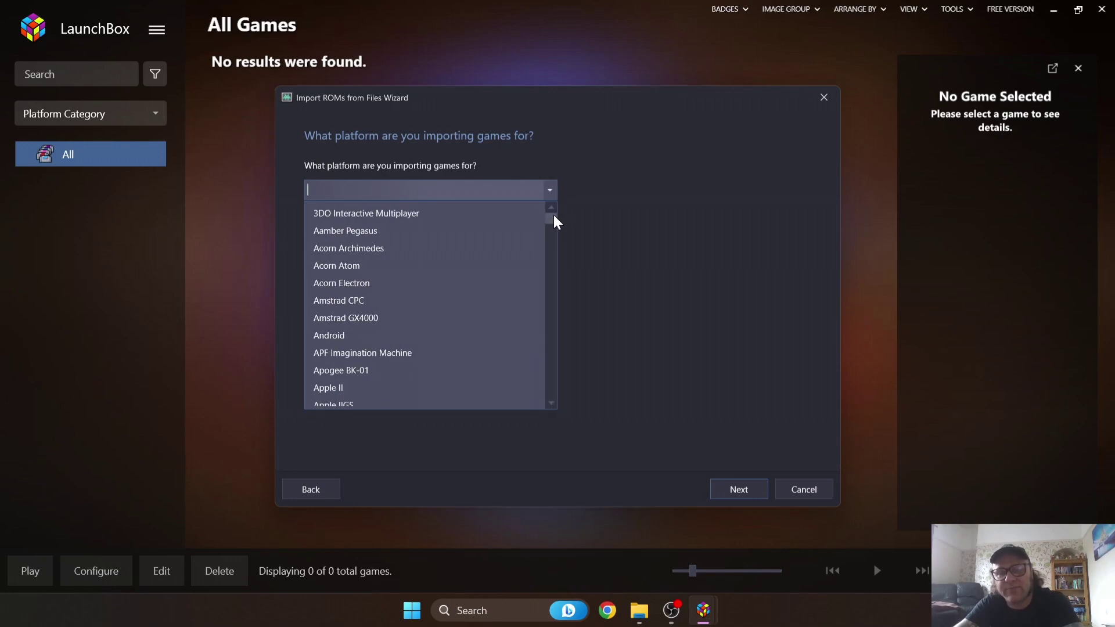
drag(553, 219, 553, 243)
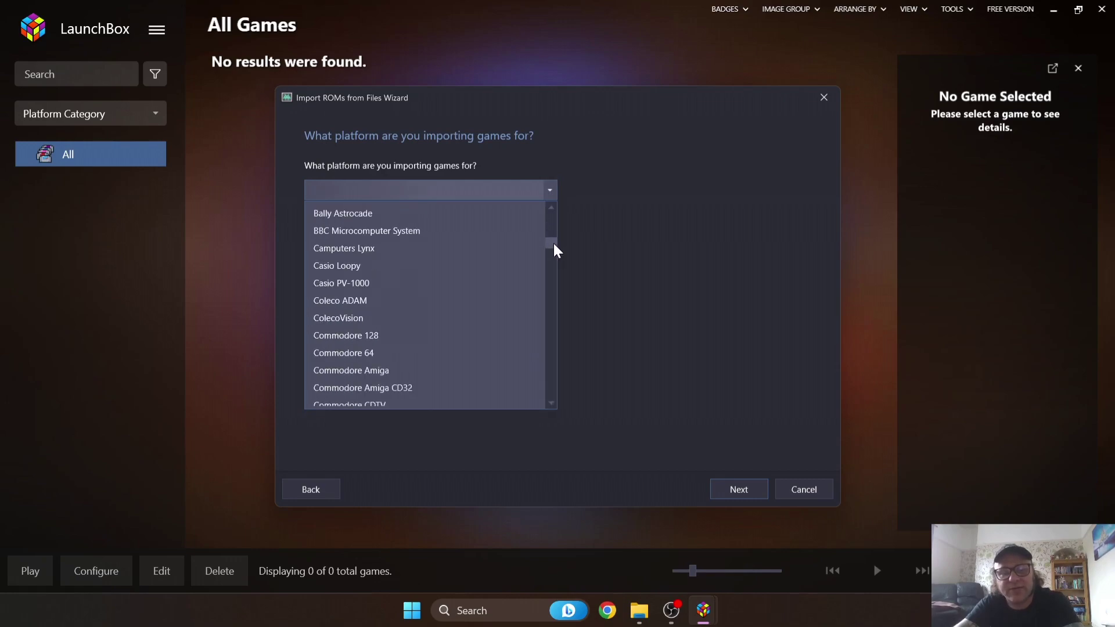
click(357, 354)
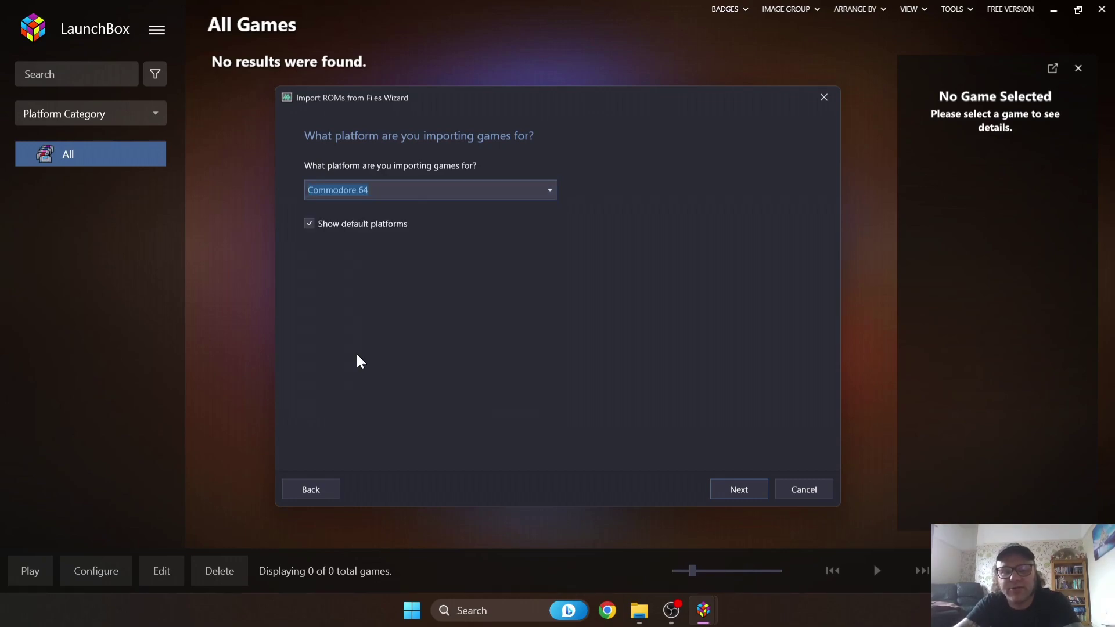
click(733, 491)
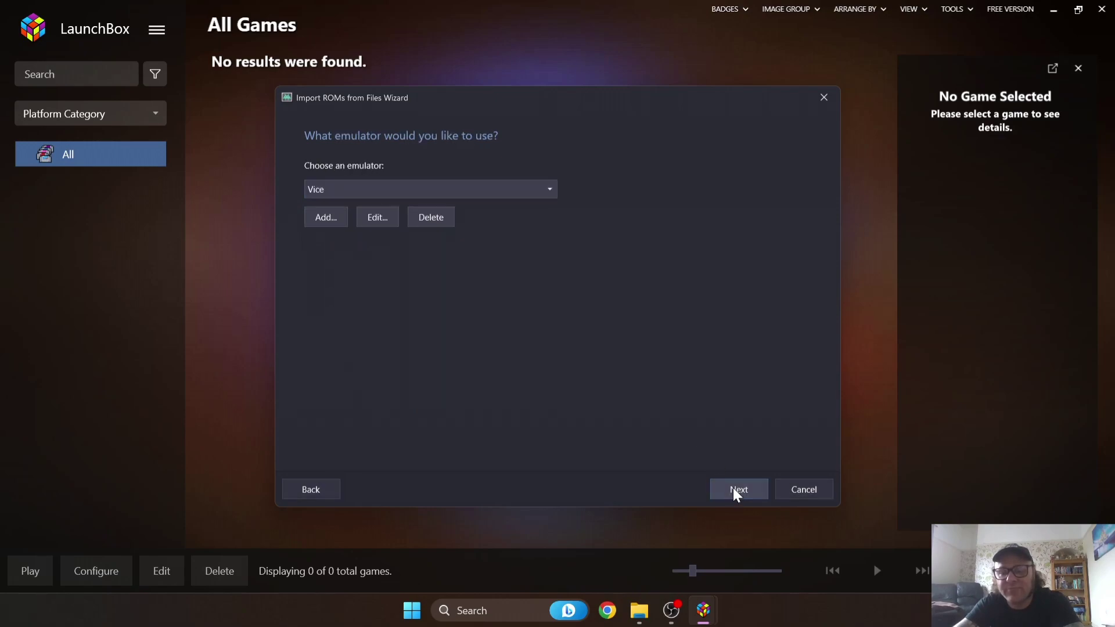
Step: Change the emulator from Vice to RetroArch and continue
click(430, 190)
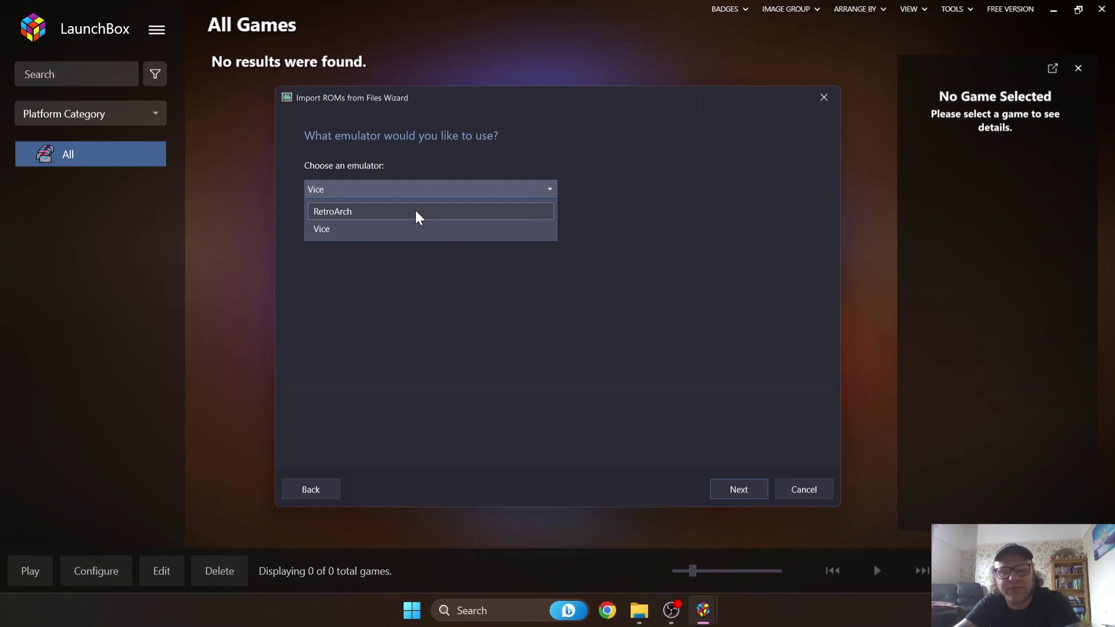
click(416, 212)
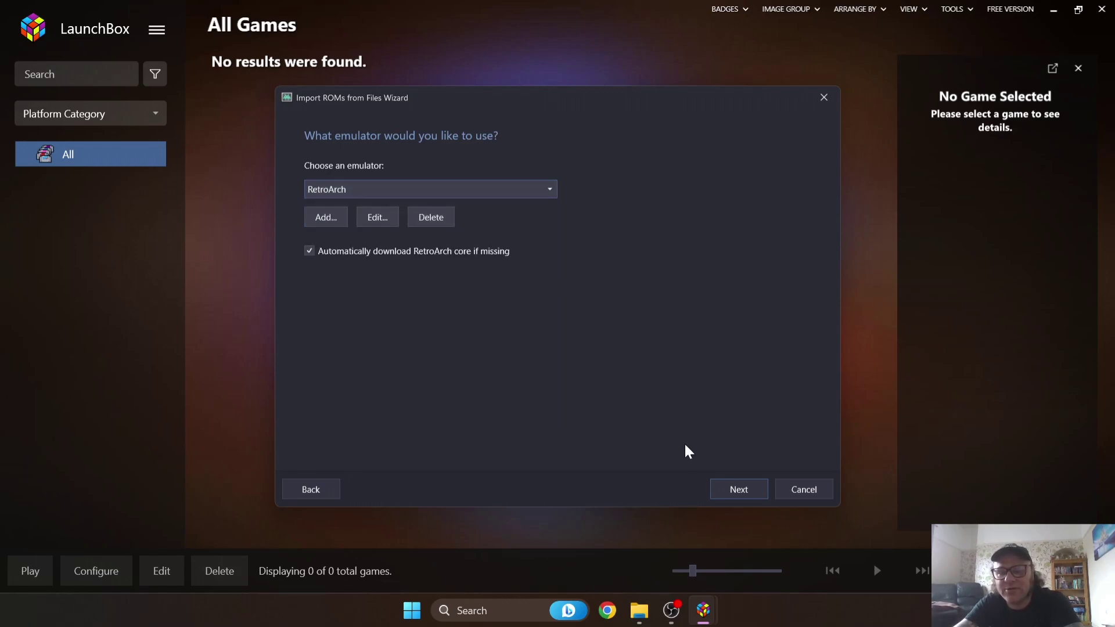
click(731, 488)
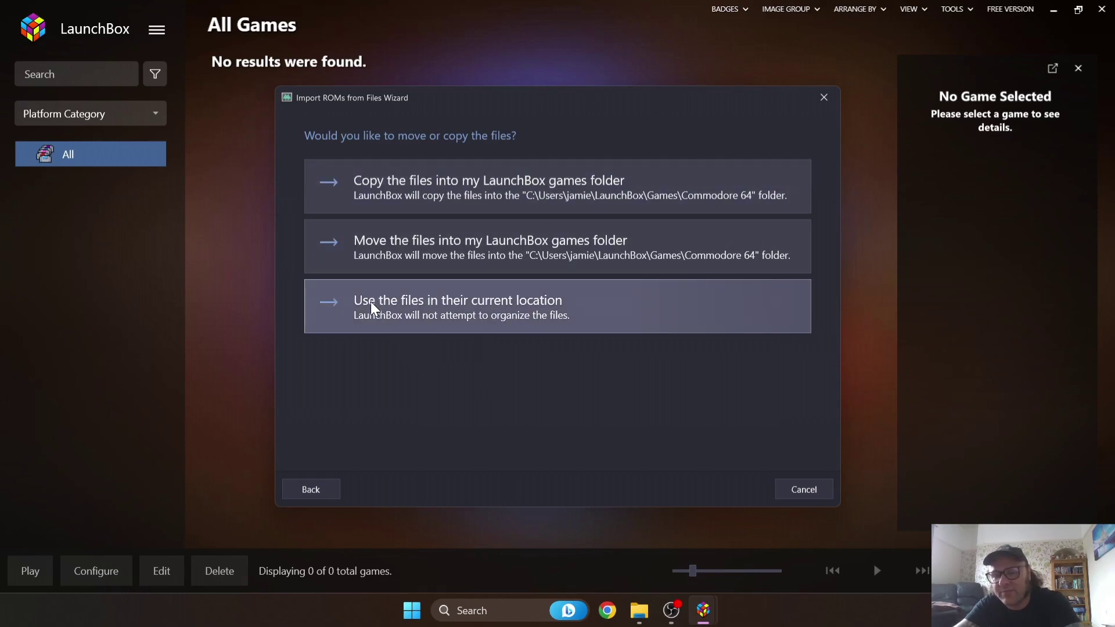
Step: Leave the files in place, keep the local metadata search, and tick all image types for download
click(471, 302)
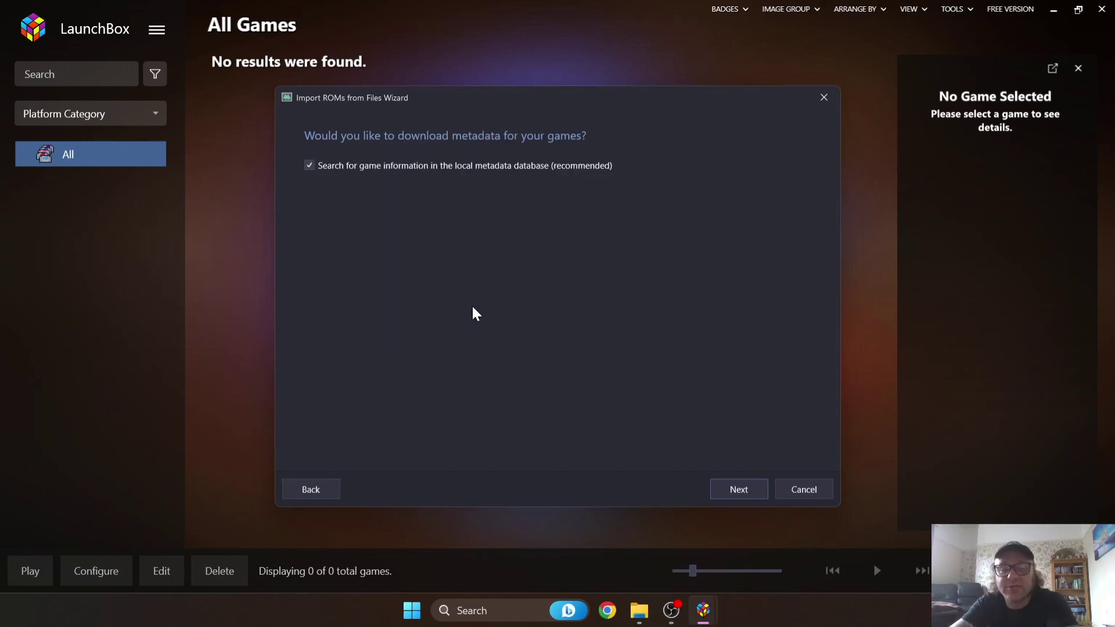
click(747, 494)
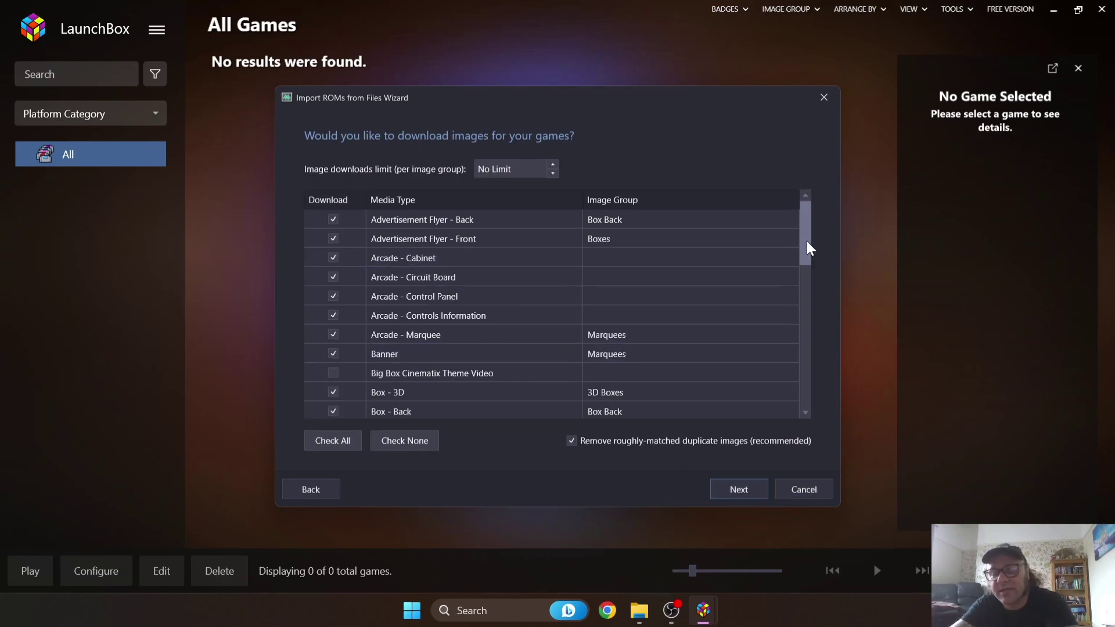
mouse_move(808, 241)
mouse_down()
mouse_move(805, 309)
mouse_move(797, 229)
mouse_up()
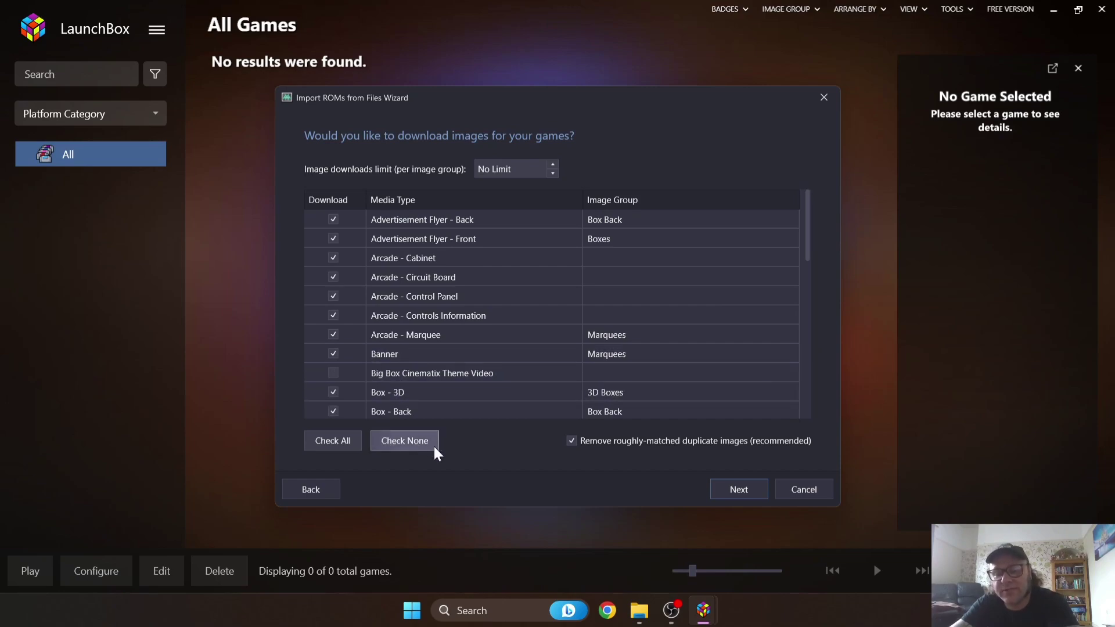
click(410, 441)
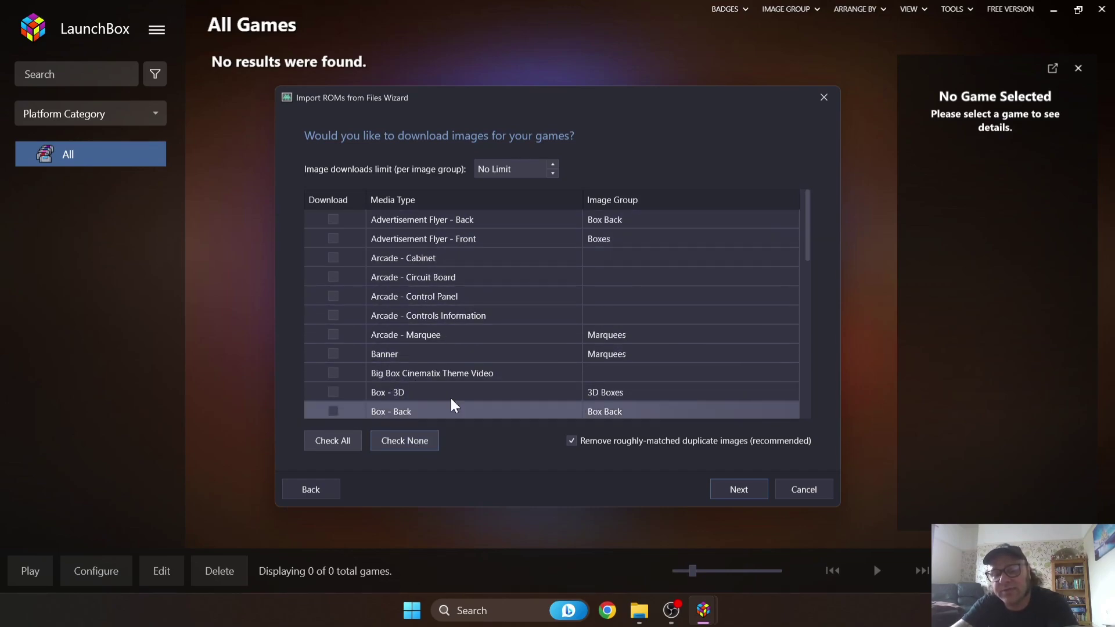
click(333, 392)
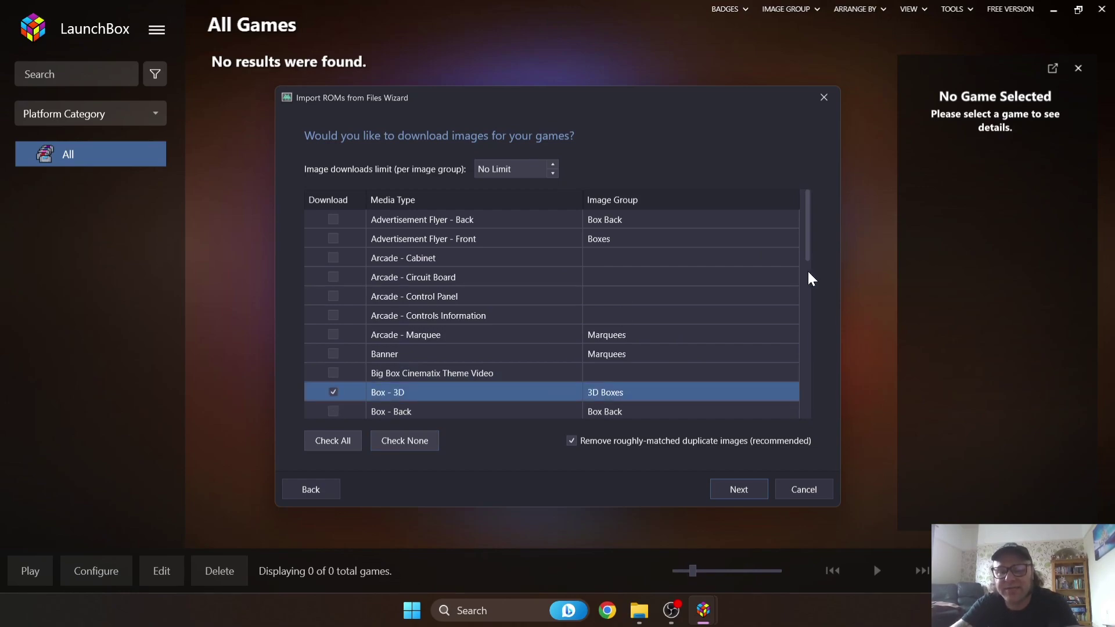
drag(806, 243, 779, 298)
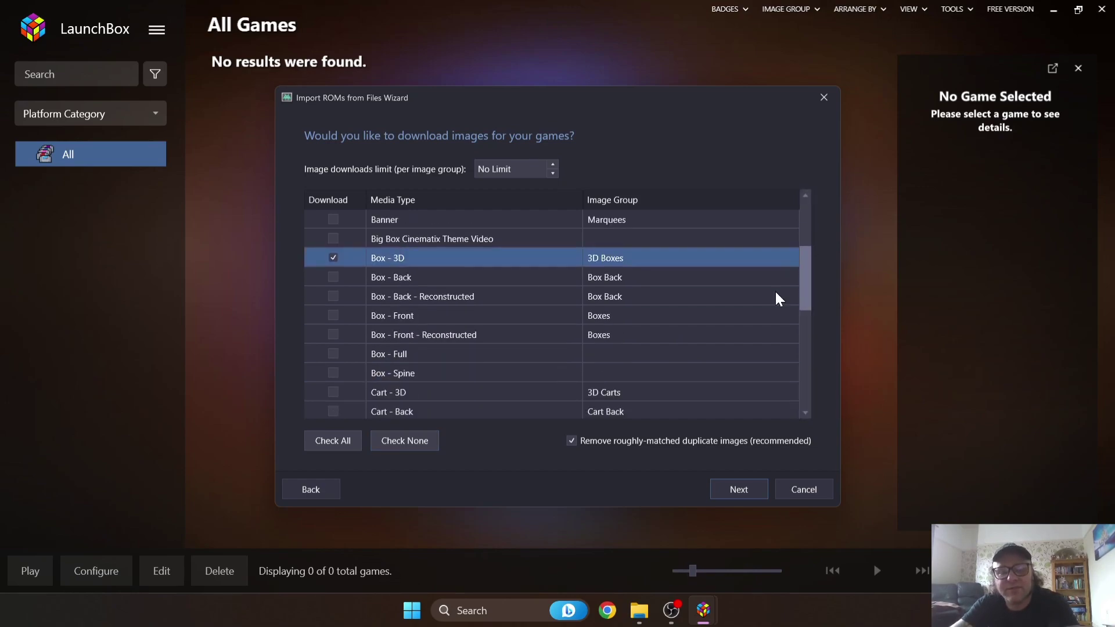
click(329, 354)
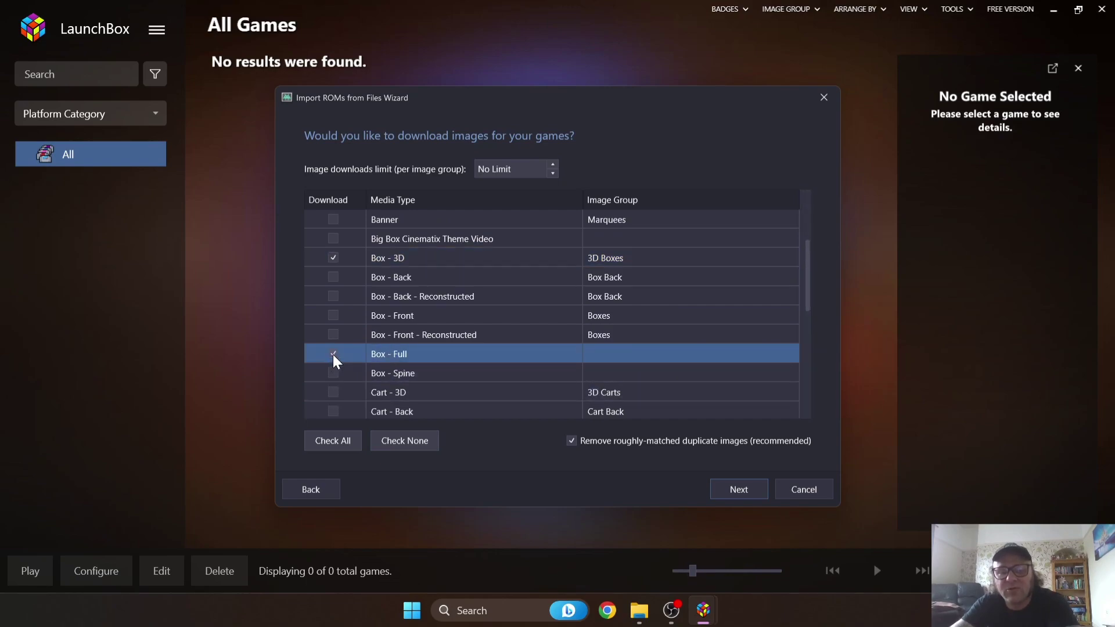
click(333, 440)
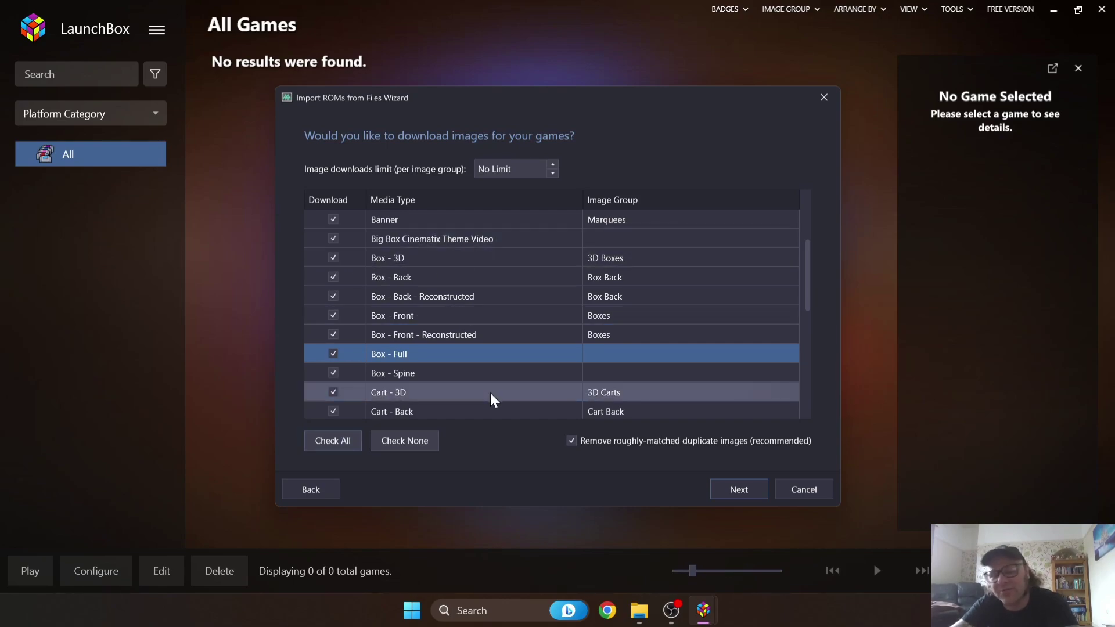
click(731, 489)
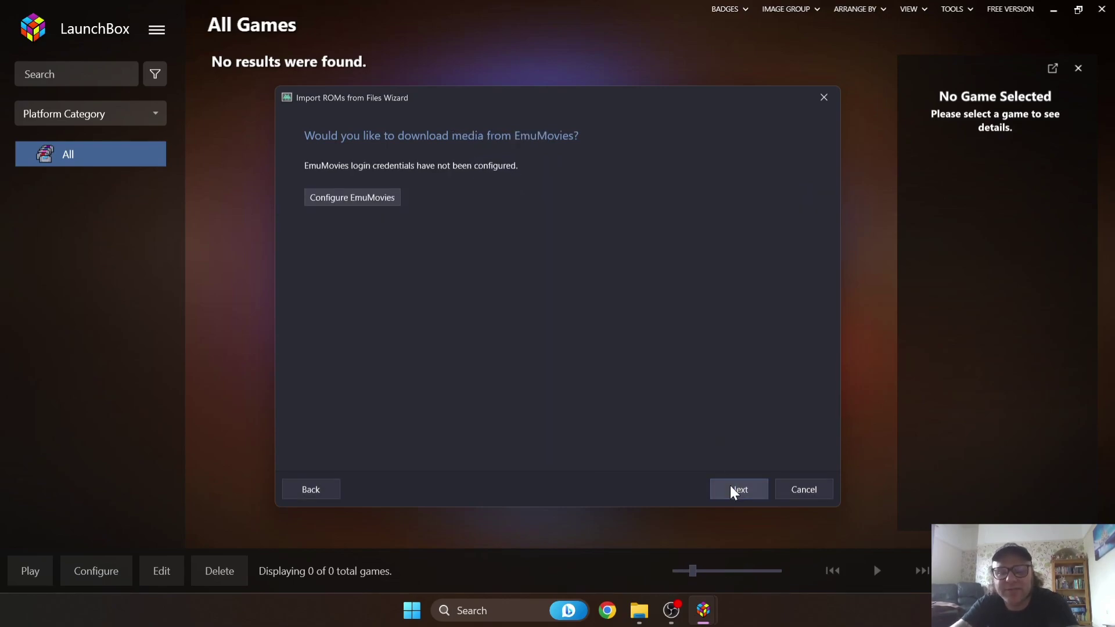
Step: Skip the EmuMovies media download by cancelling its login setup
click(367, 197)
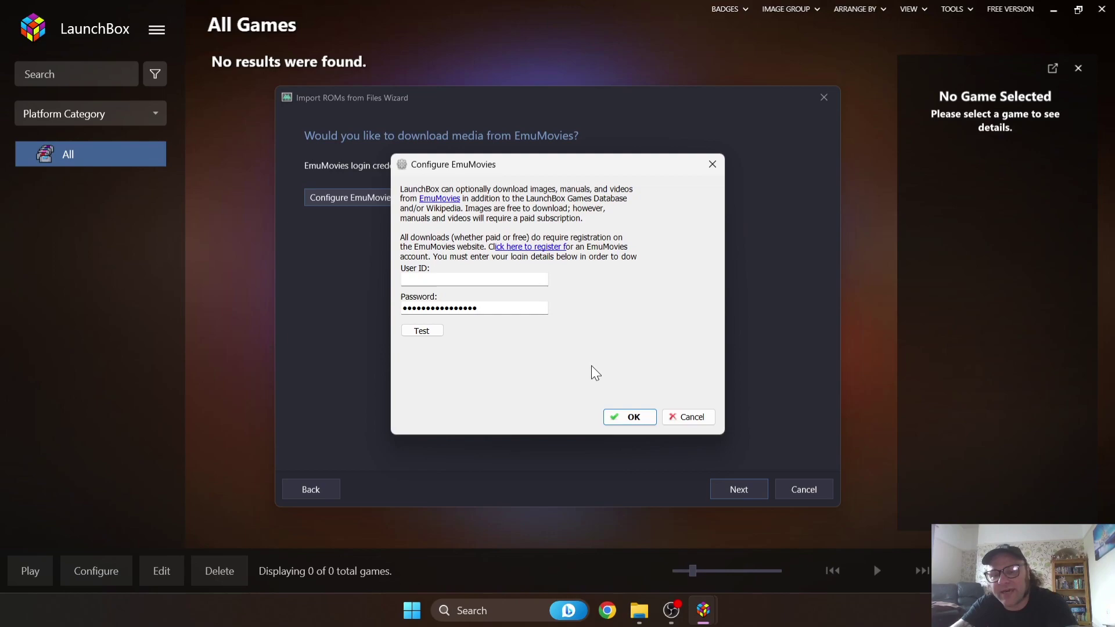
click(690, 417)
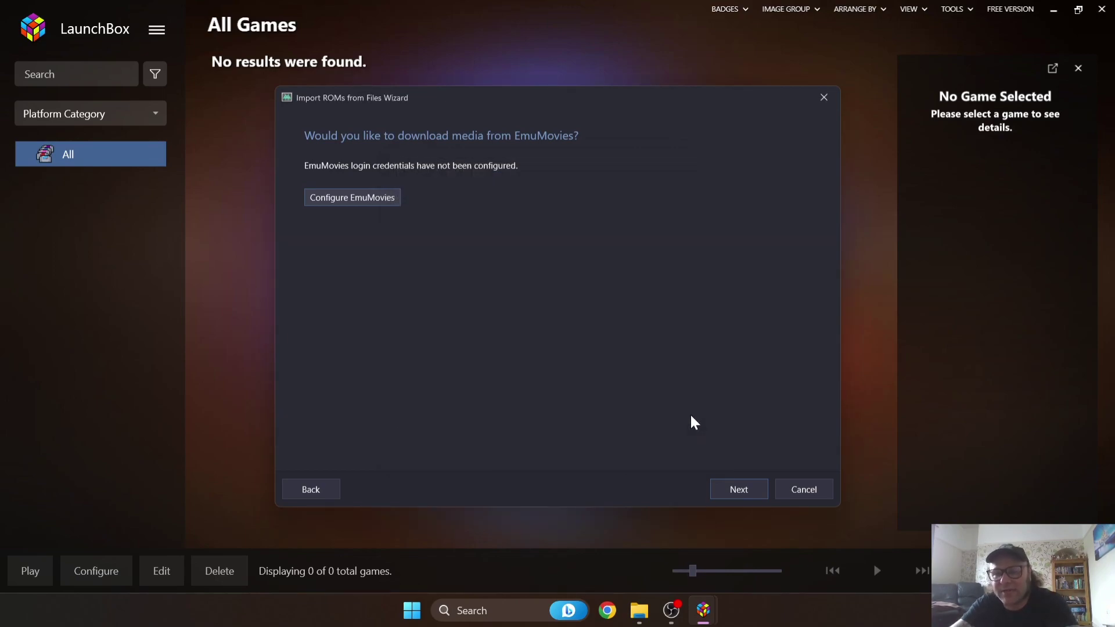
click(754, 487)
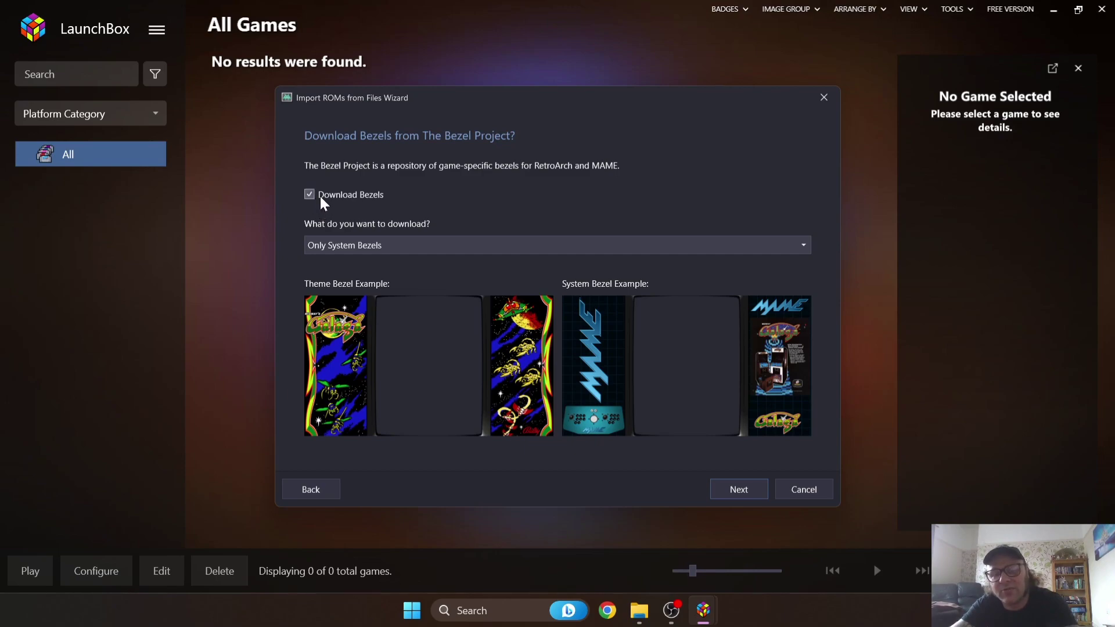
Step: Turn off Bezel Project downloads, leaving Only System Bezels selected
click(426, 256)
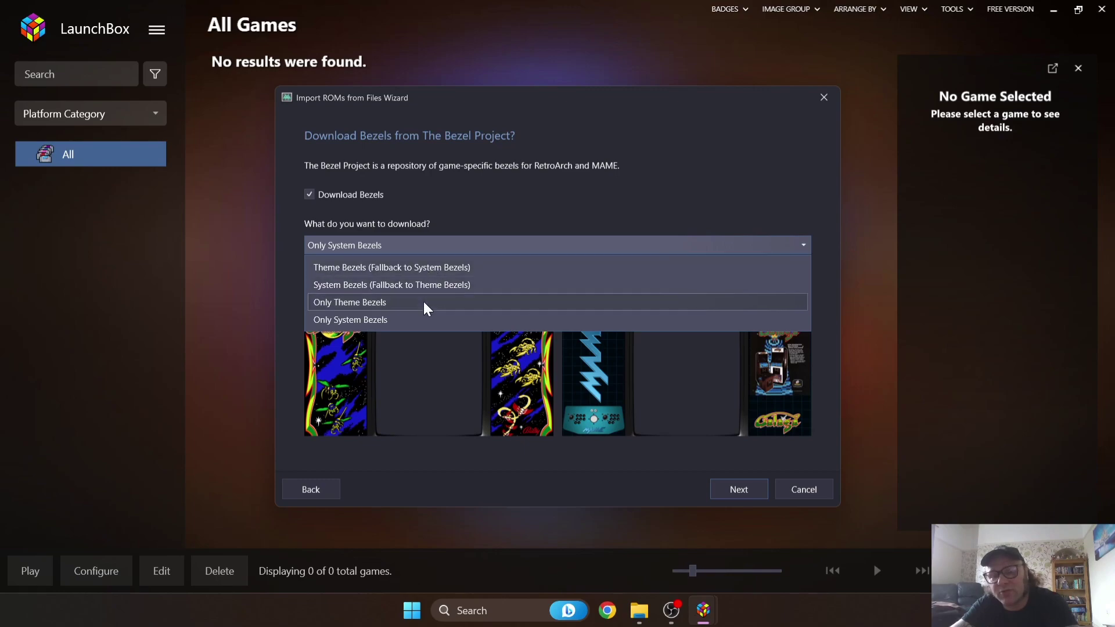
click(422, 217)
click(310, 195)
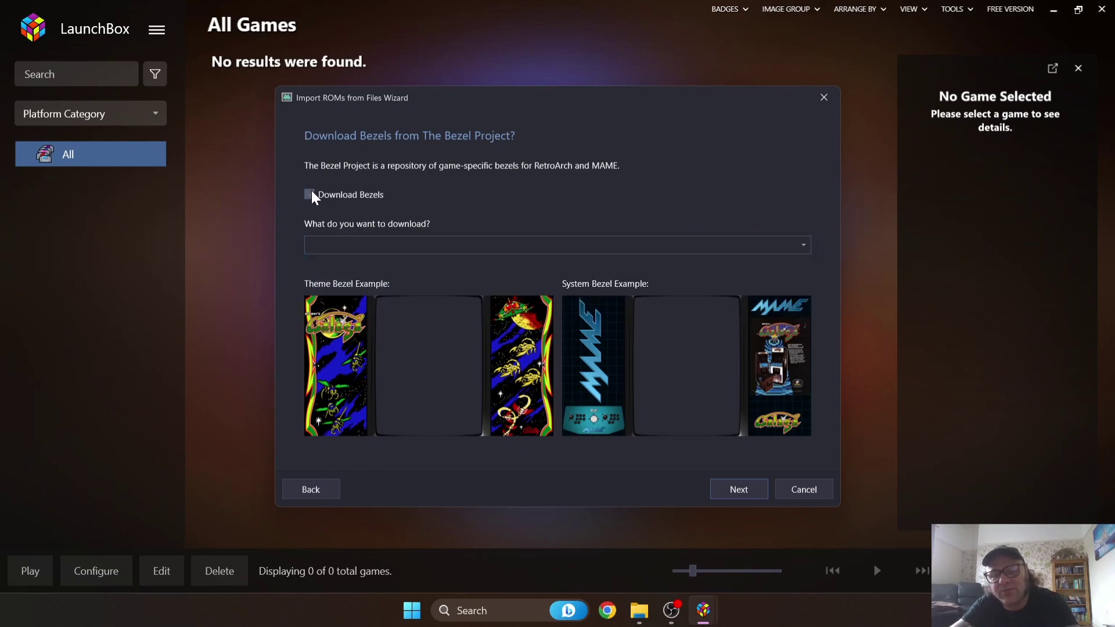
click(751, 489)
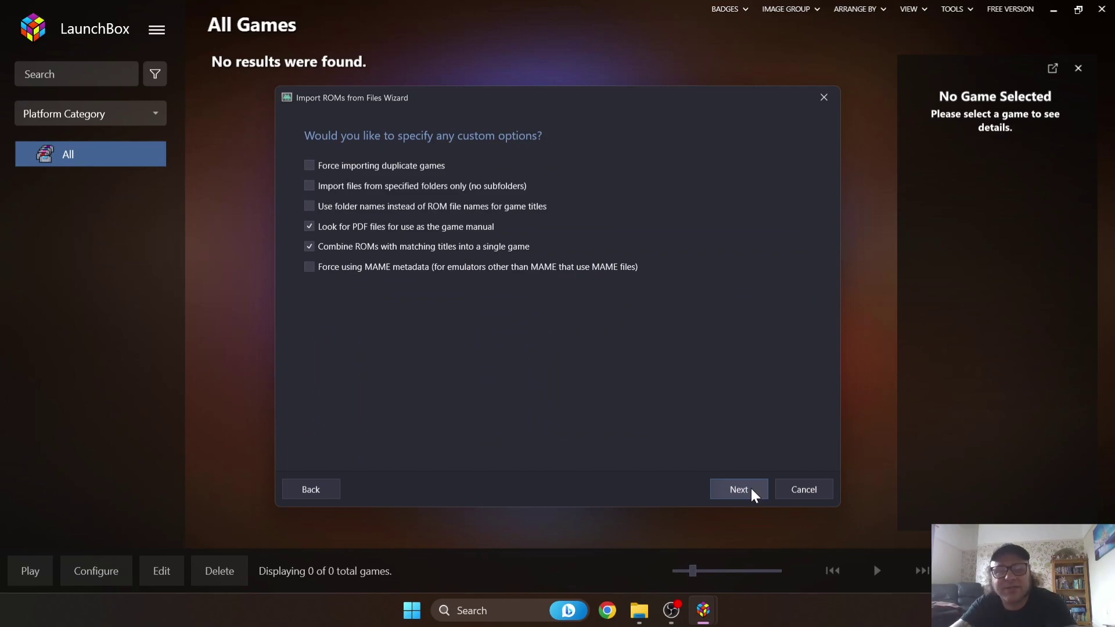
Step: Accept the custom options and finish importing 180 Darts, A Pig Quest and Pains 'n' Aches
click(751, 489)
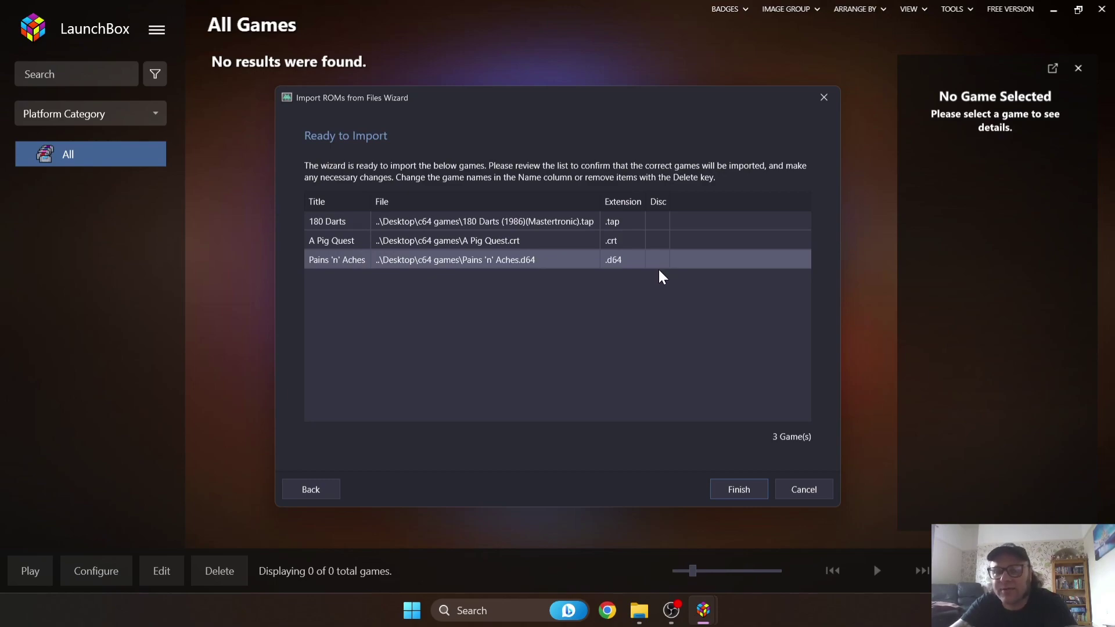
click(739, 488)
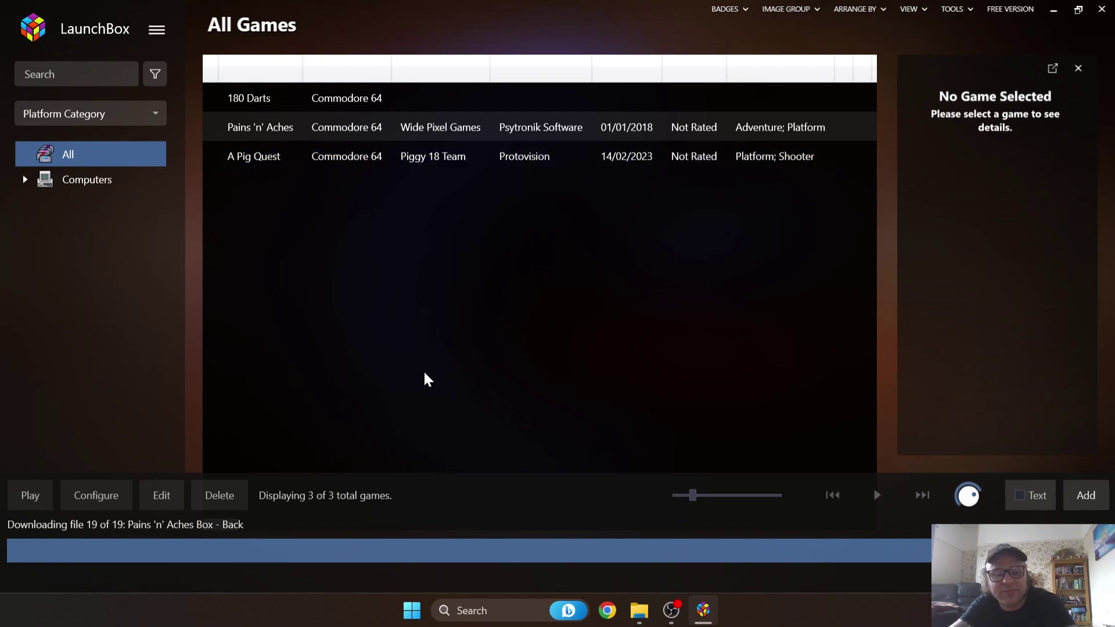
Step: Browse details for Pains 'n' Aches, A Pig Quest (including its screenshots) and 180 Darts
click(290, 126)
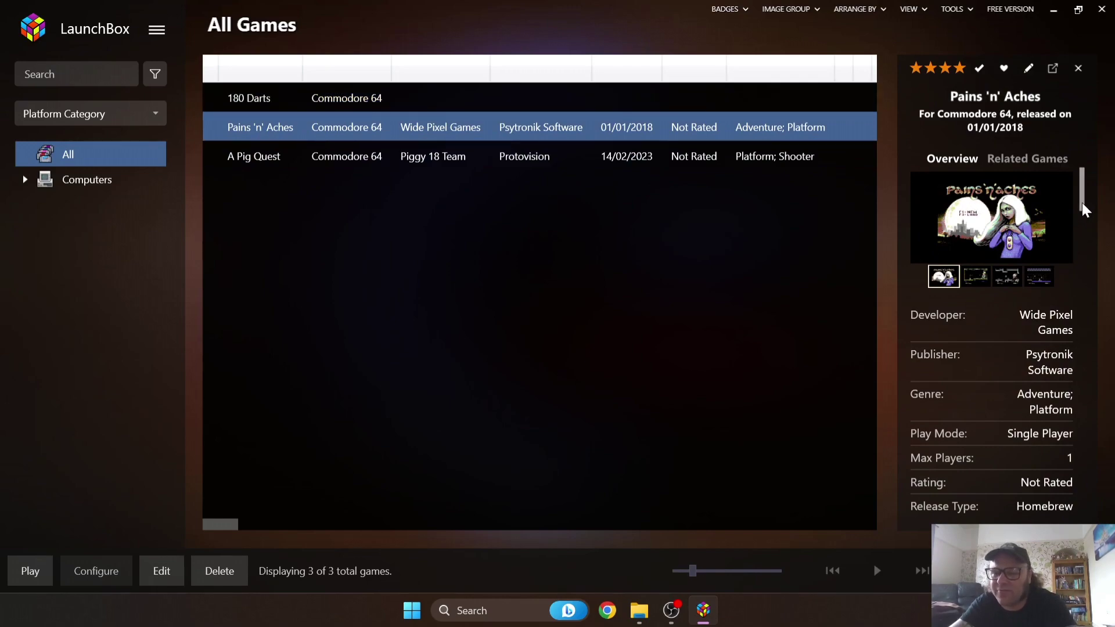
mouse_move(1084, 210)
mouse_down()
mouse_move(1087, 276)
mouse_move(1085, 212)
mouse_up()
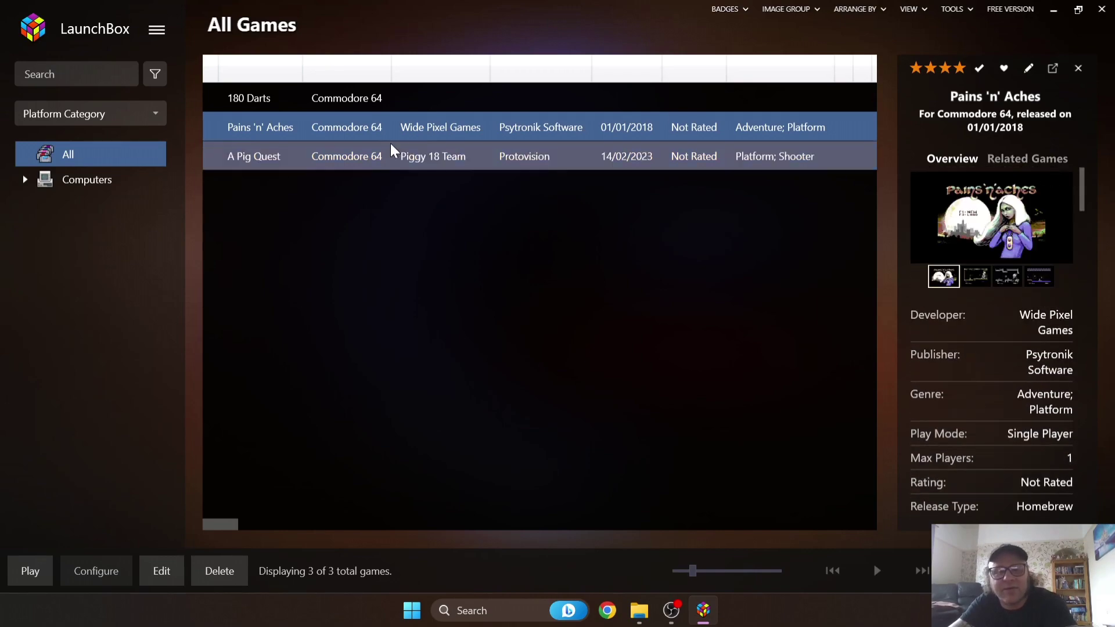
click(377, 165)
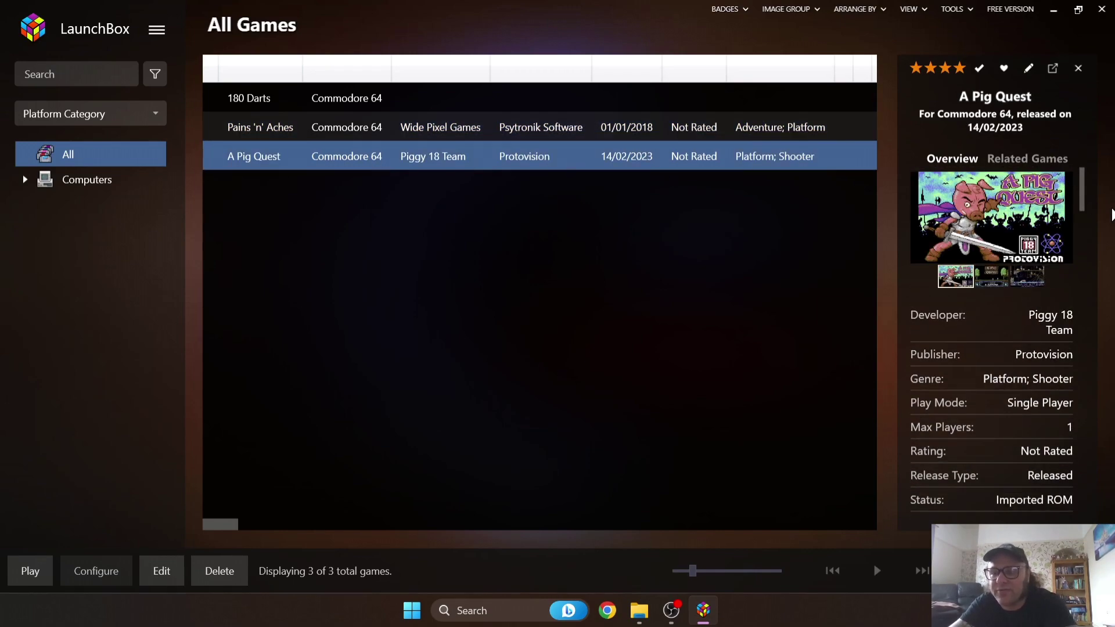
mouse_move(1086, 197)
mouse_down()
mouse_move(1086, 224)
mouse_move(1086, 198)
mouse_up()
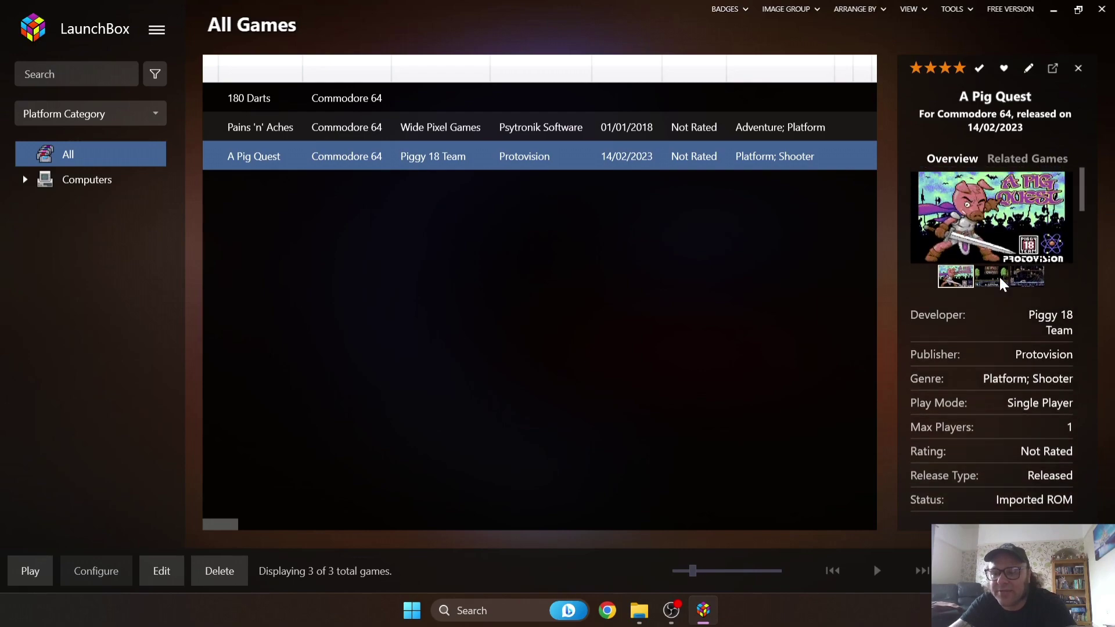
click(994, 280)
click(1022, 279)
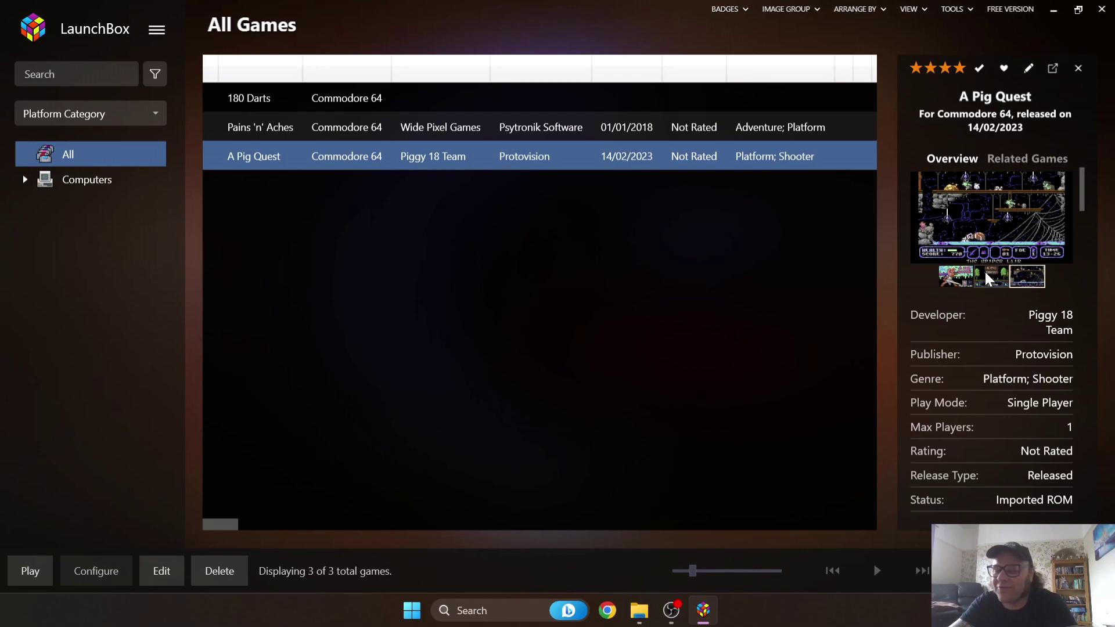
click(356, 101)
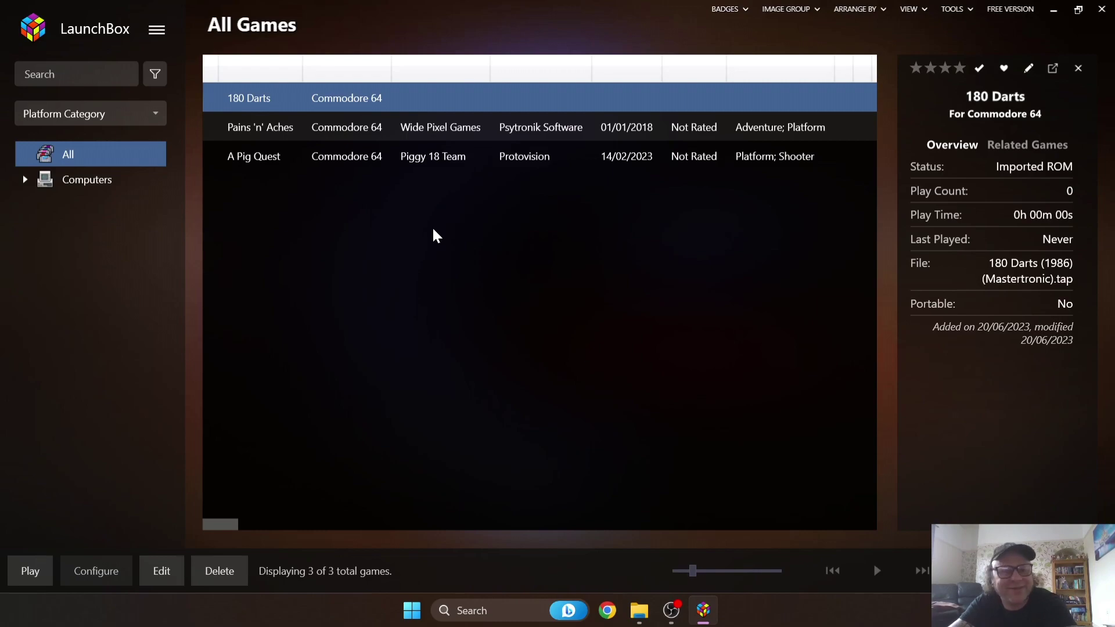
click(351, 157)
click(324, 132)
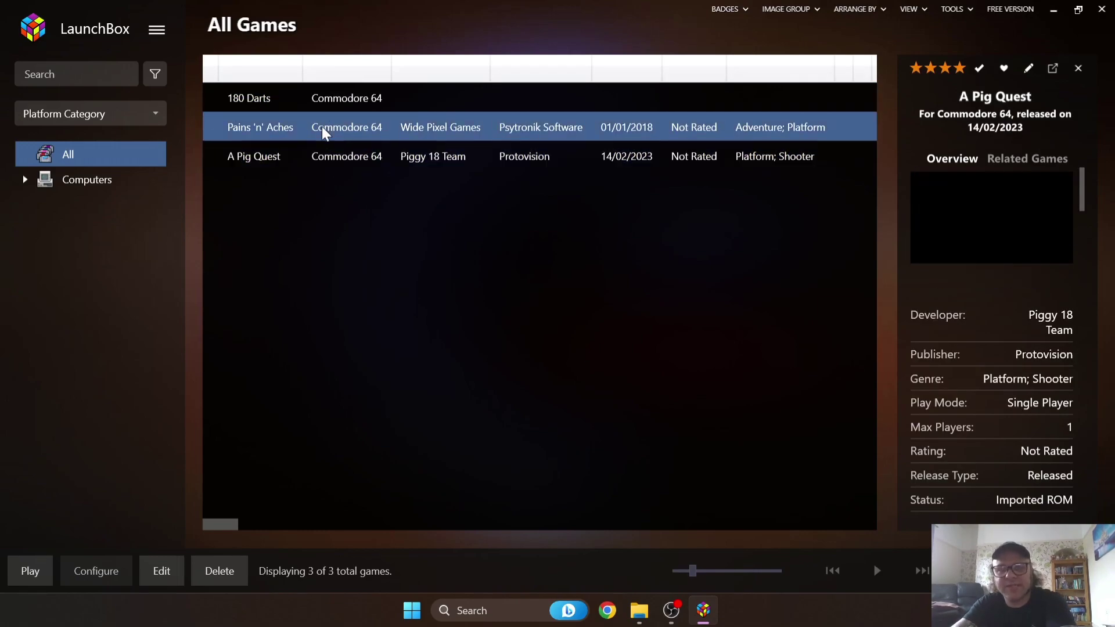
Step: Launch Pains 'n' Aches in RetroArch's VICE x64 core and show the Quick Menu with F1
double_click(275, 134)
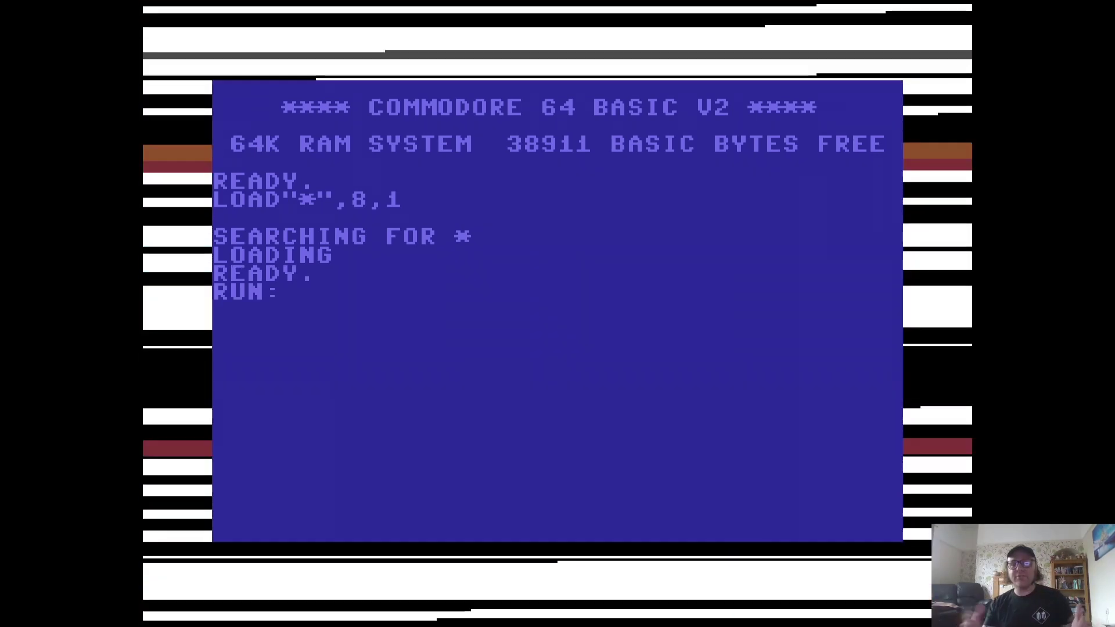
key(F1)
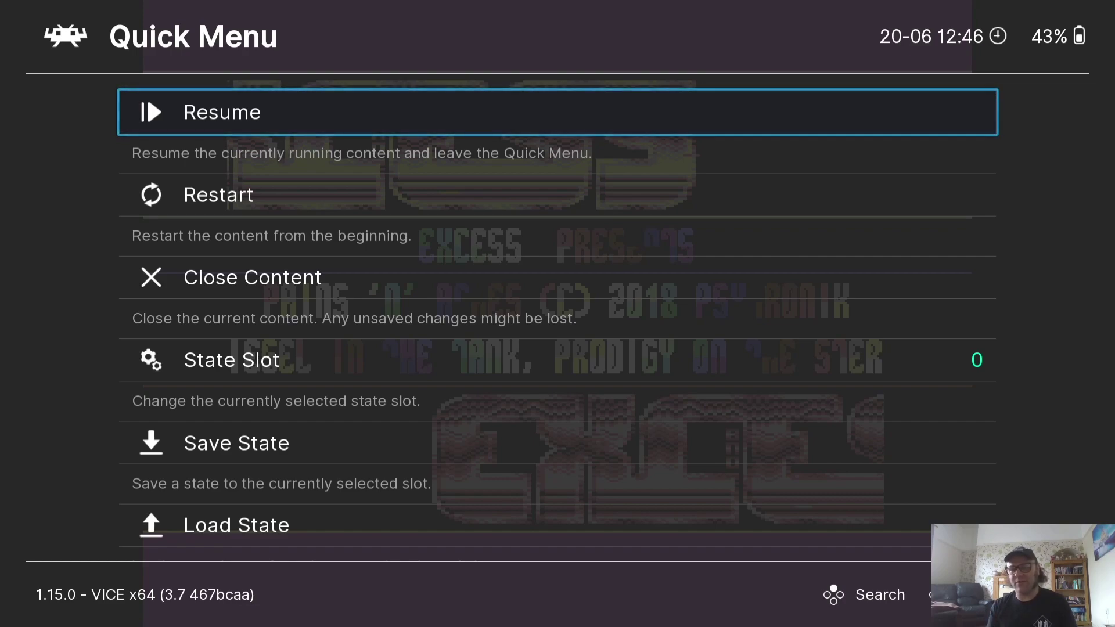
Step: Return to the Main Menu and open the Video > Scaling settings
key(F1)
key(F1)
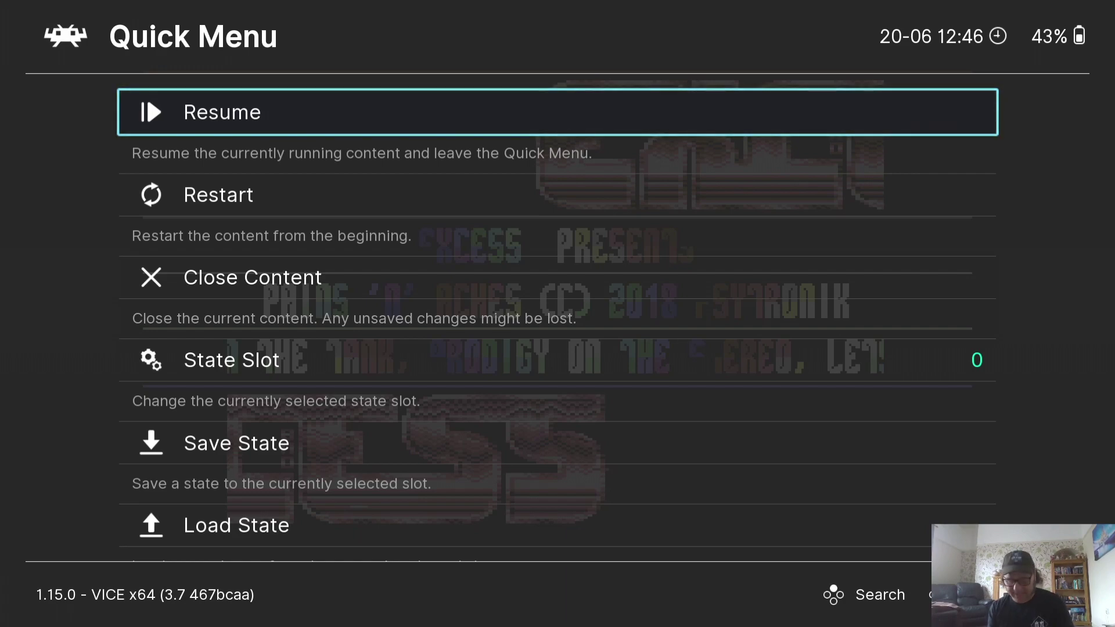
key(BackSpace)
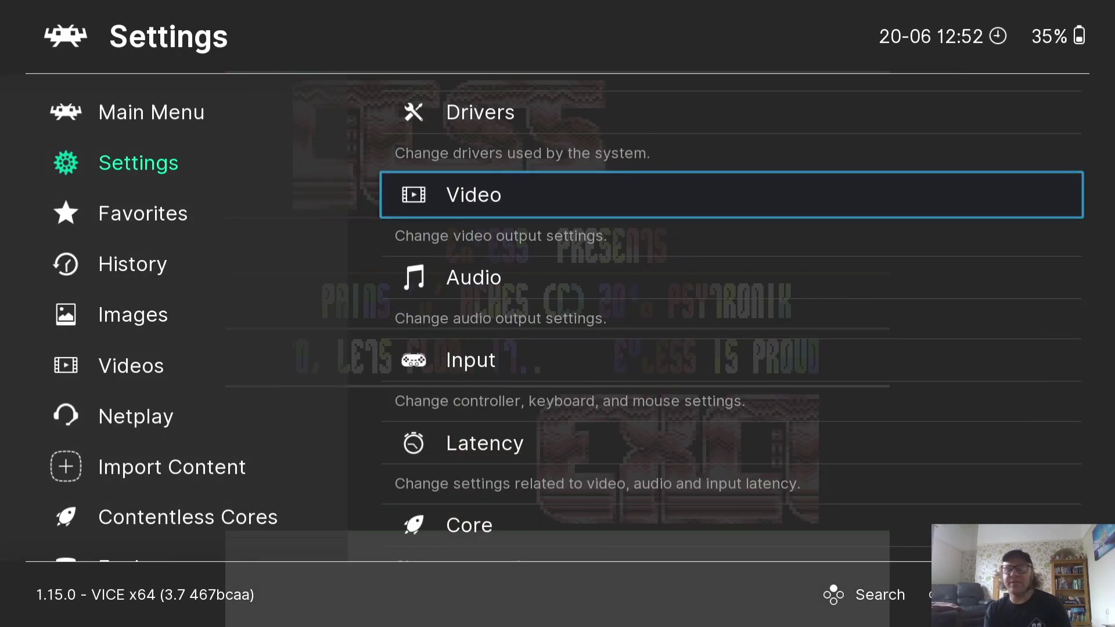
key(Up)
key(Down)
key(Return)
key(Down)
key(Down)
key(Down)
key(Down)
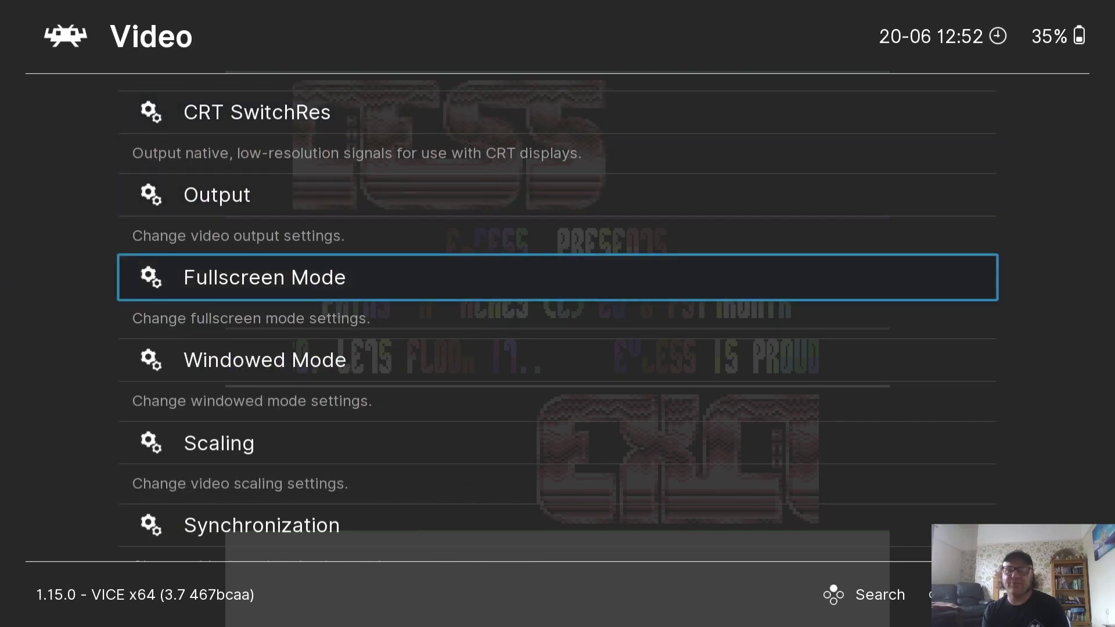
key(Down)
key(Down)
key(Down)
key(Down)
key(Up)
key(Up)
key(Up)
key(Up)
key(Up)
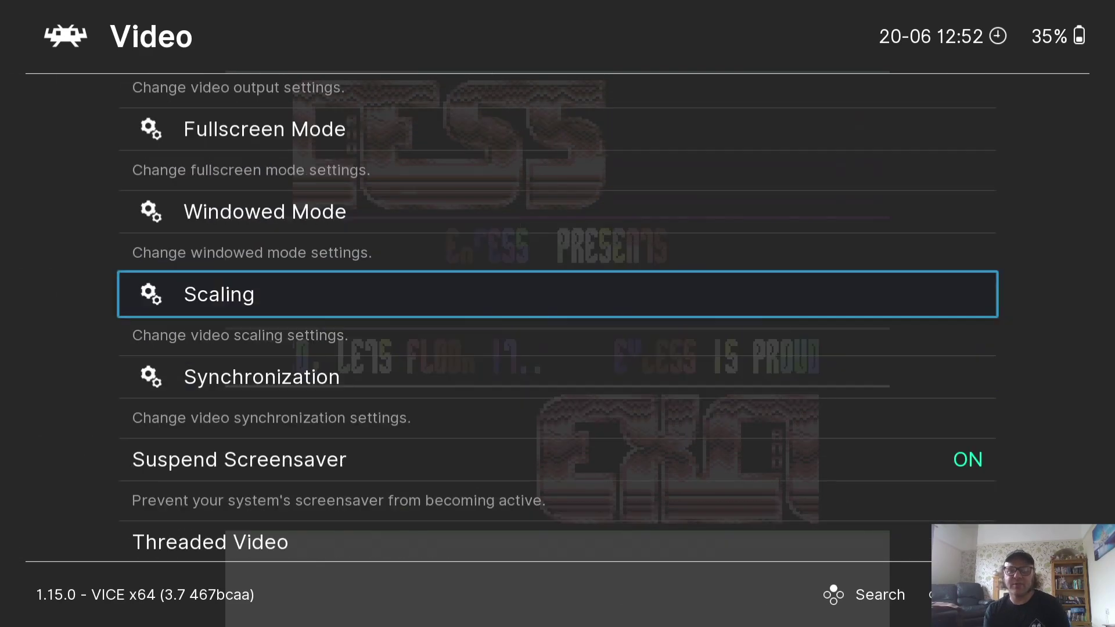
key(Return)
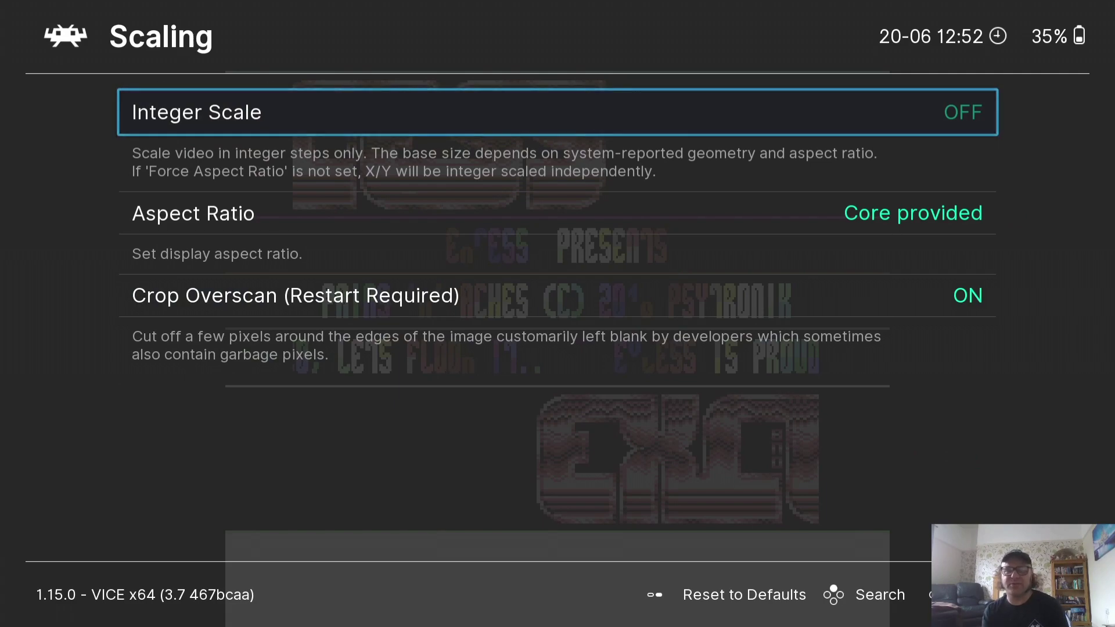
Step: Set the Aspect Ratio to 16:9
key(Down)
key(Return)
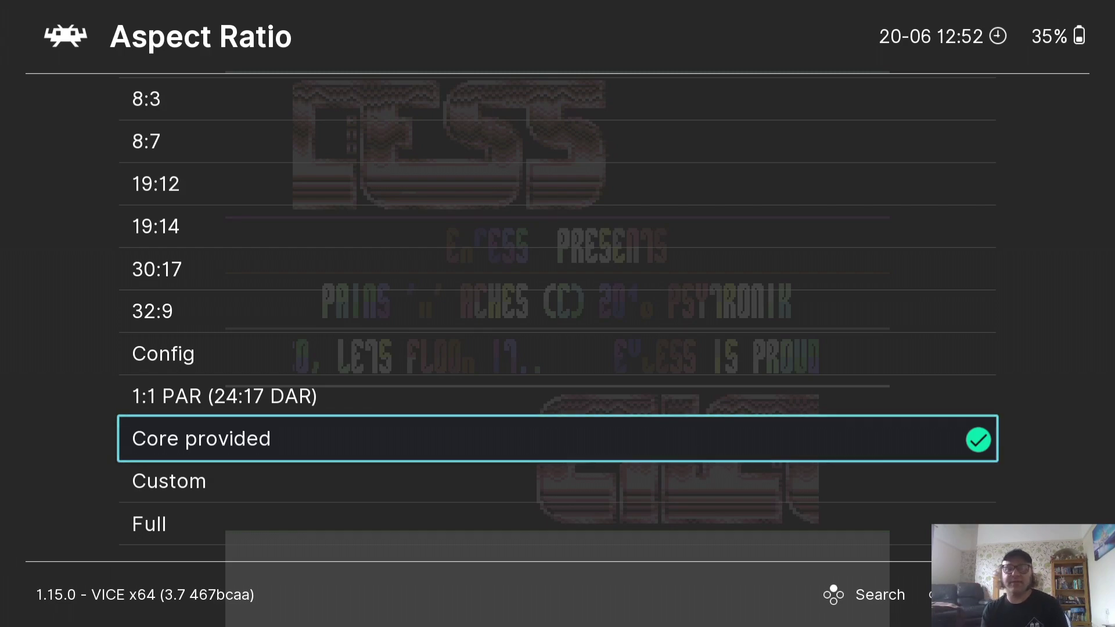
key(Up)
key(Up)
key(Up)
key(Up)
key(Up)
key(Up)
key(Up)
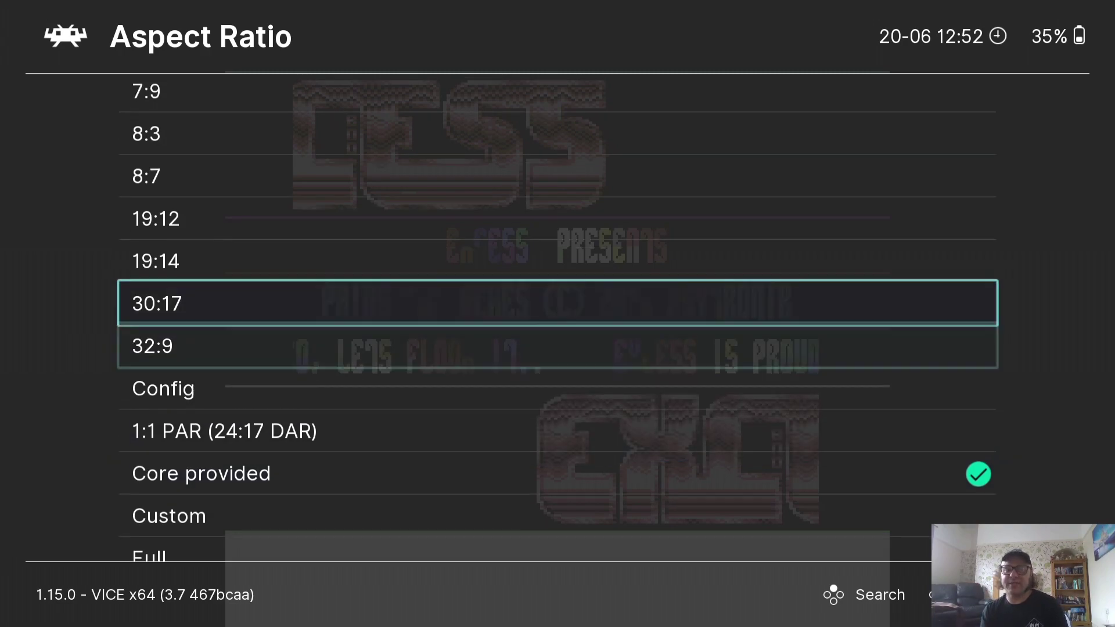
key(Up)
key(Up)
key(Up)
key(Up)
key(Up)
key(Up)
key(Up)
key(Up)
key(Up)
key(Up)
key(Up)
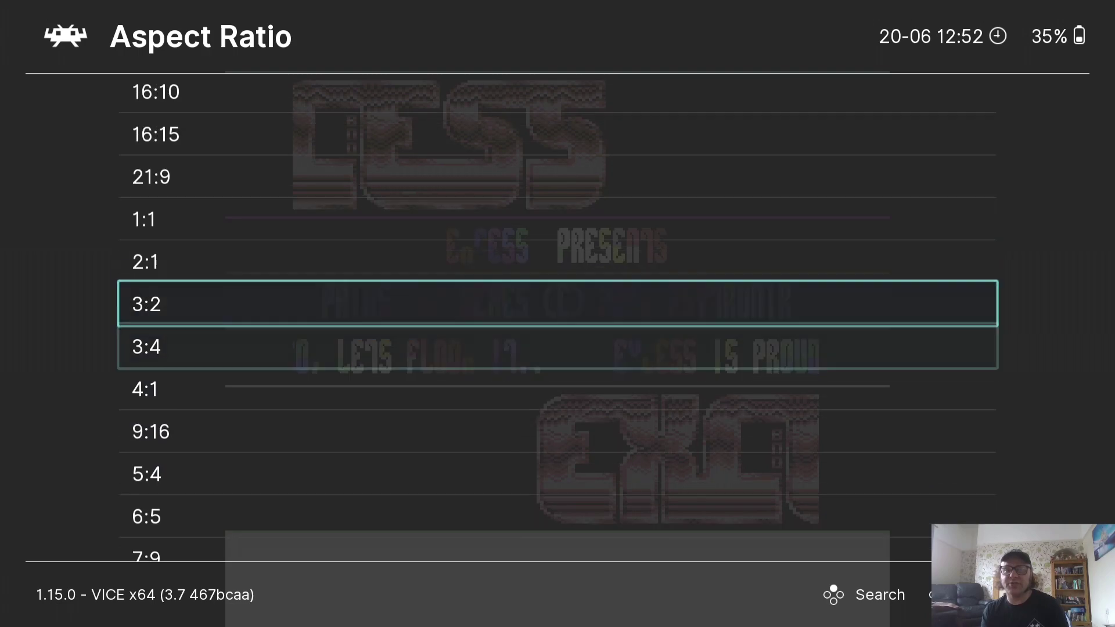
key(Up)
key(Up)
key(Up)
key(Return)
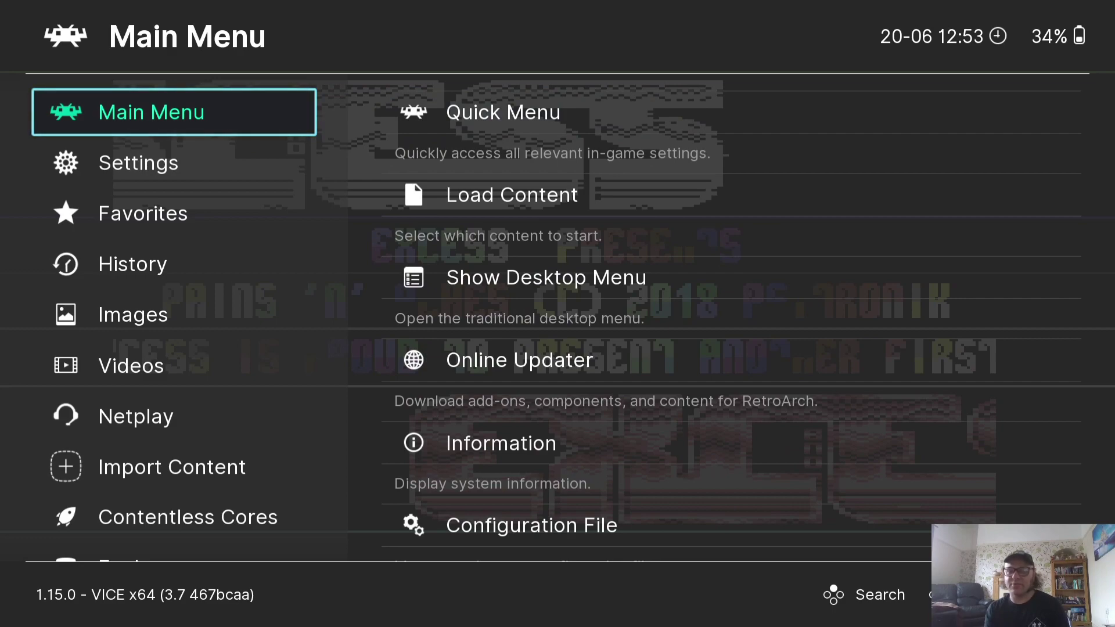
Step: Go back to the Quick Menu and toggle the menu over the running Pains 'n' Aches intro
key(Right)
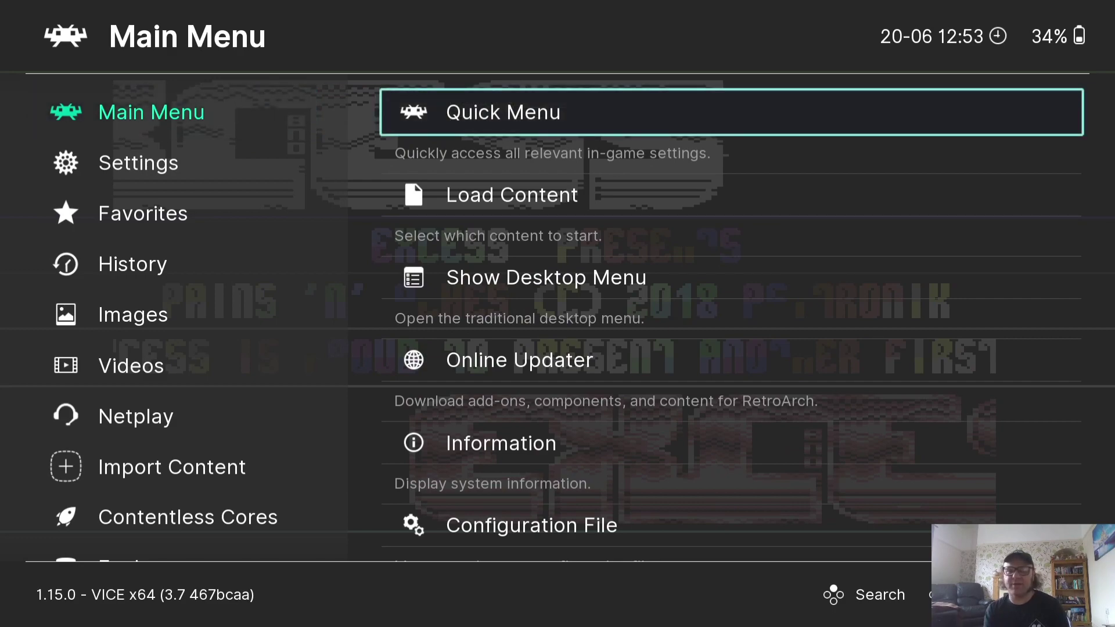
key(Return)
key(Return)
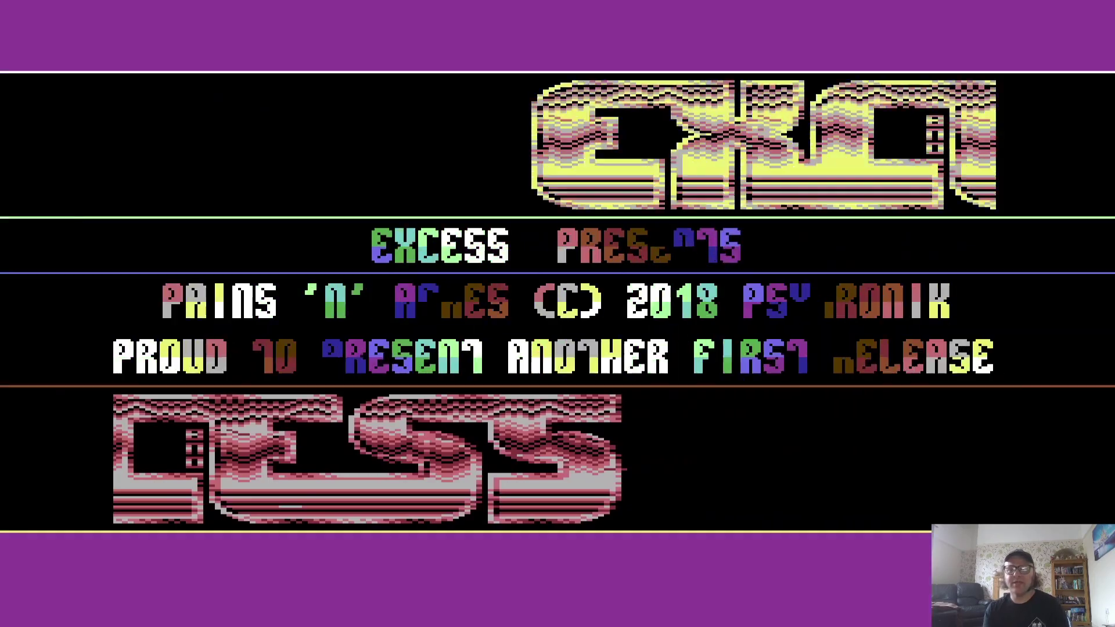
key(F1)
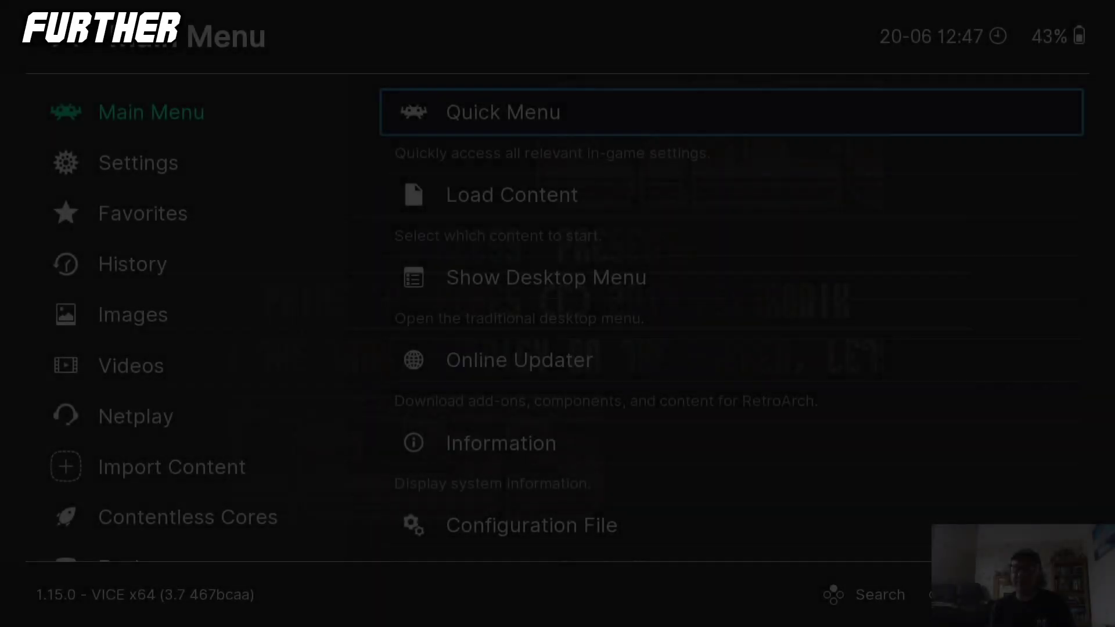
Step: Bring up RetroArch's Quick Menu and open the VICE Core Options
key(Return)
key(Down)
key(Down)
key(Down)
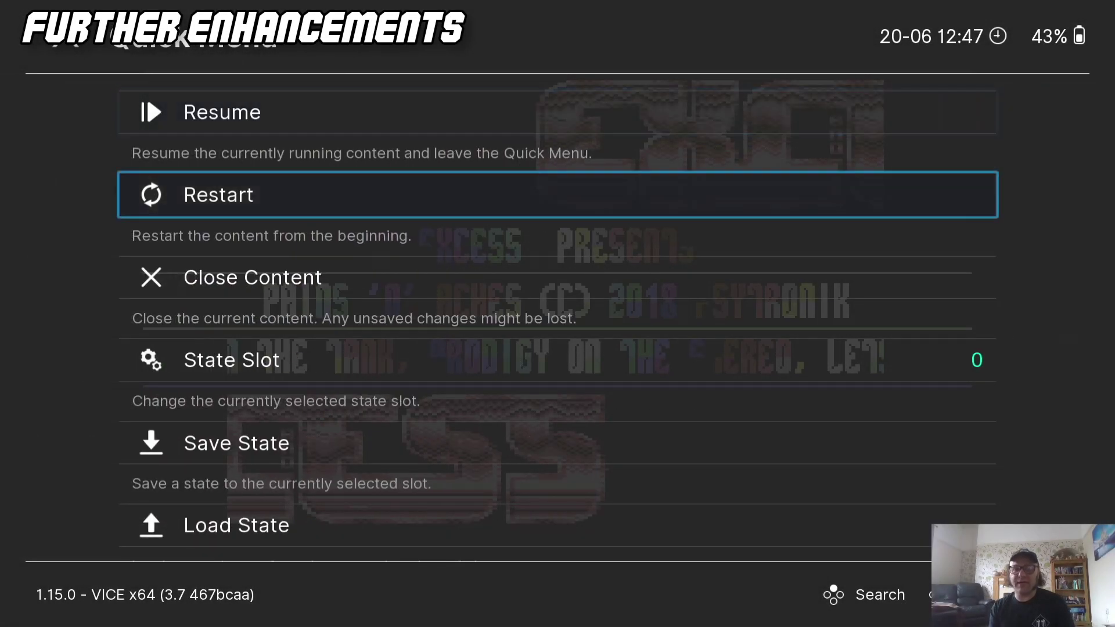
key(Down)
key(Down)
key(Down)
key(Down)
key(Down)
key(Down)
key(Down)
key(Down)
key(Down)
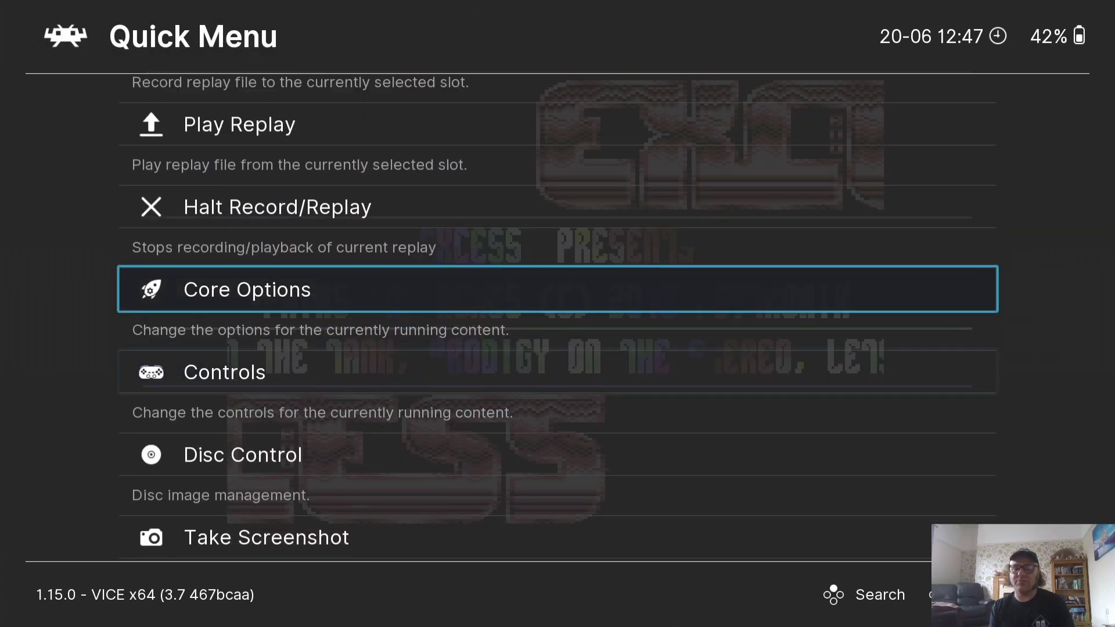
key(Return)
key(BackSpace)
key(Up)
key(Down)
key(Return)
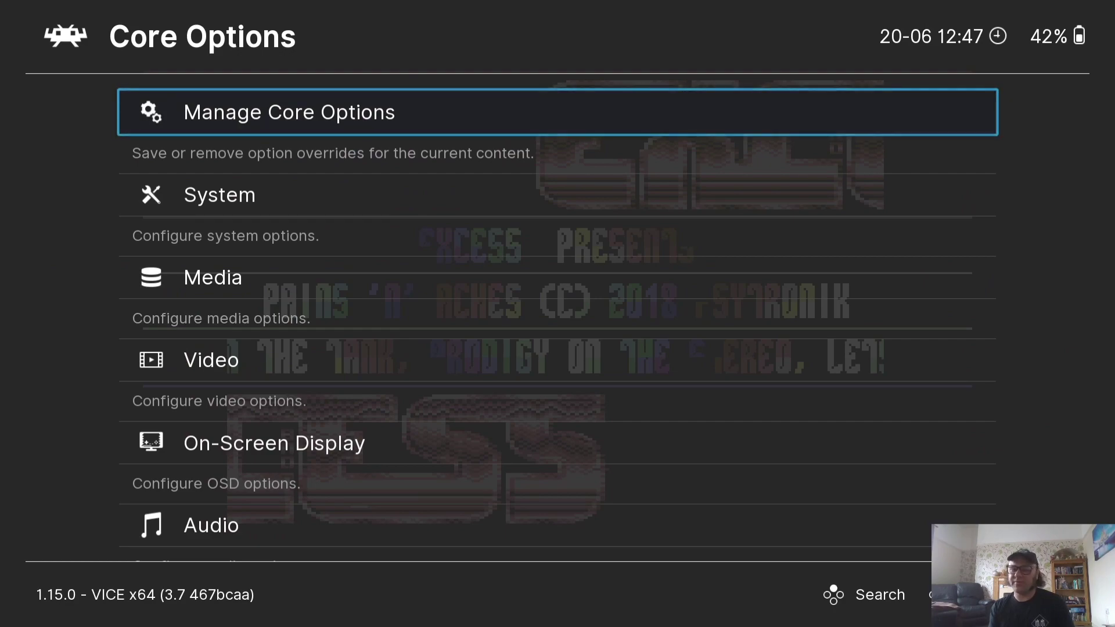
Step: Set the Video category's Pixel Aspect Ratio to NTSC
key(Down)
key(Down)
key(Down)
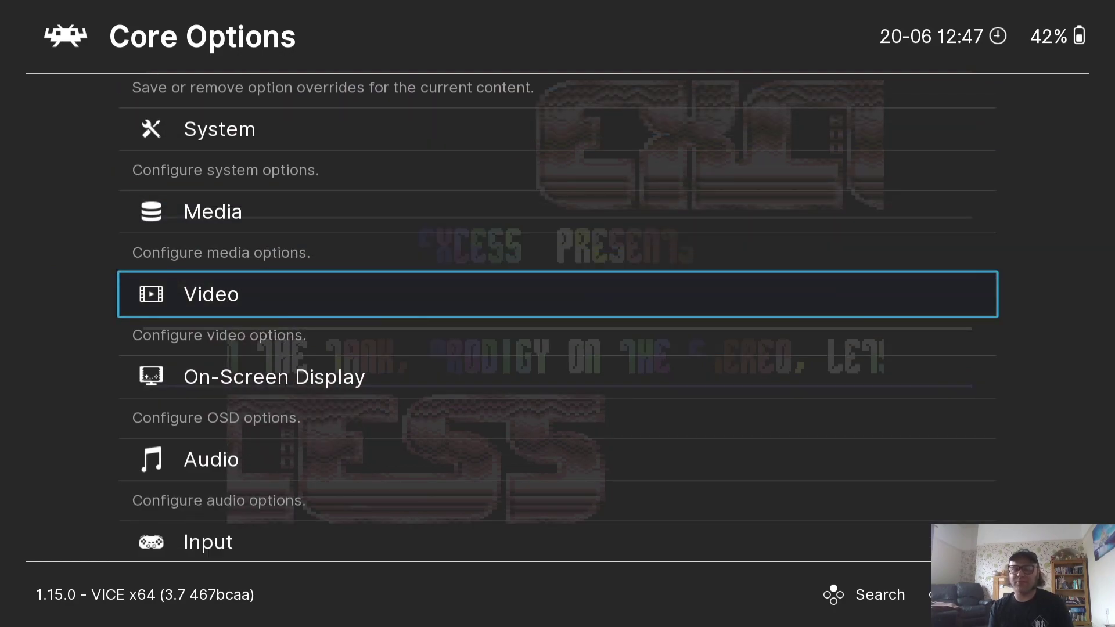
key(Down)
key(Up)
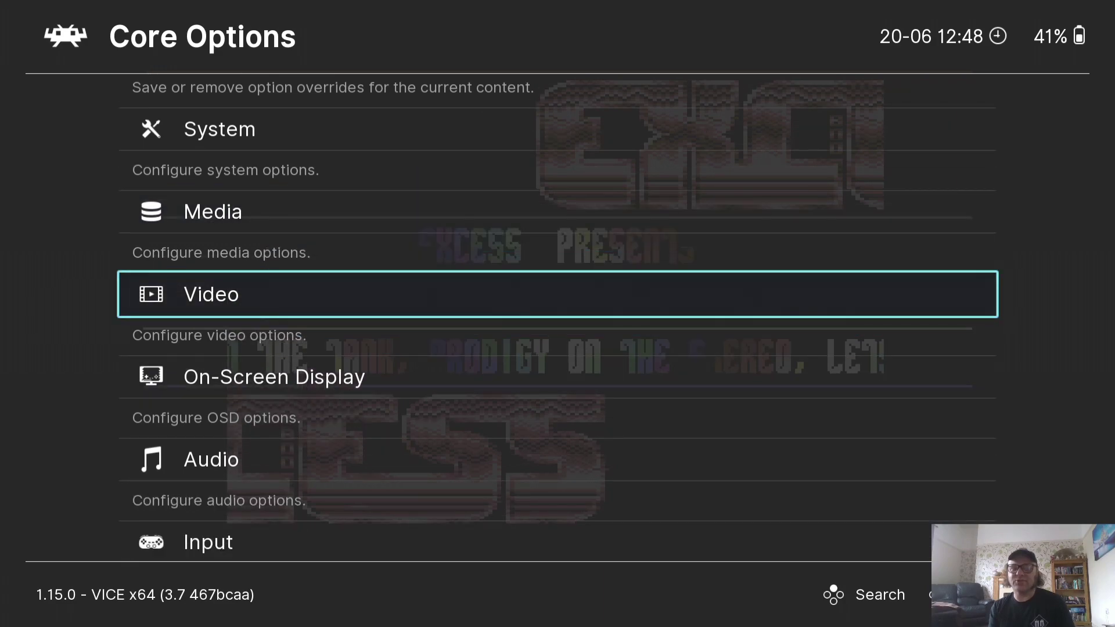
key(Return)
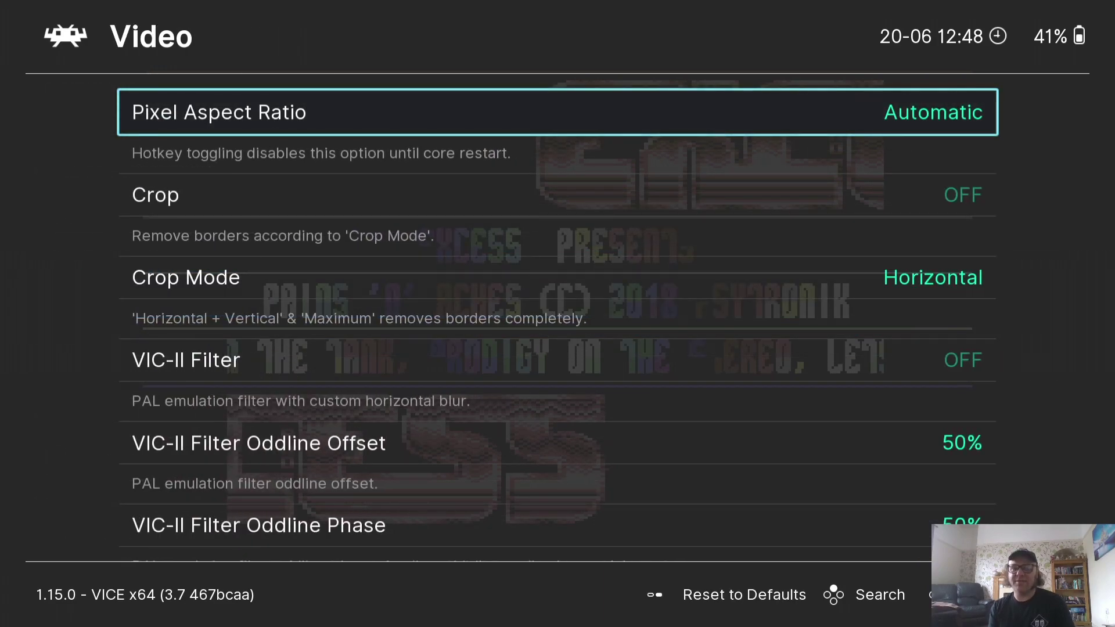
key(Return)
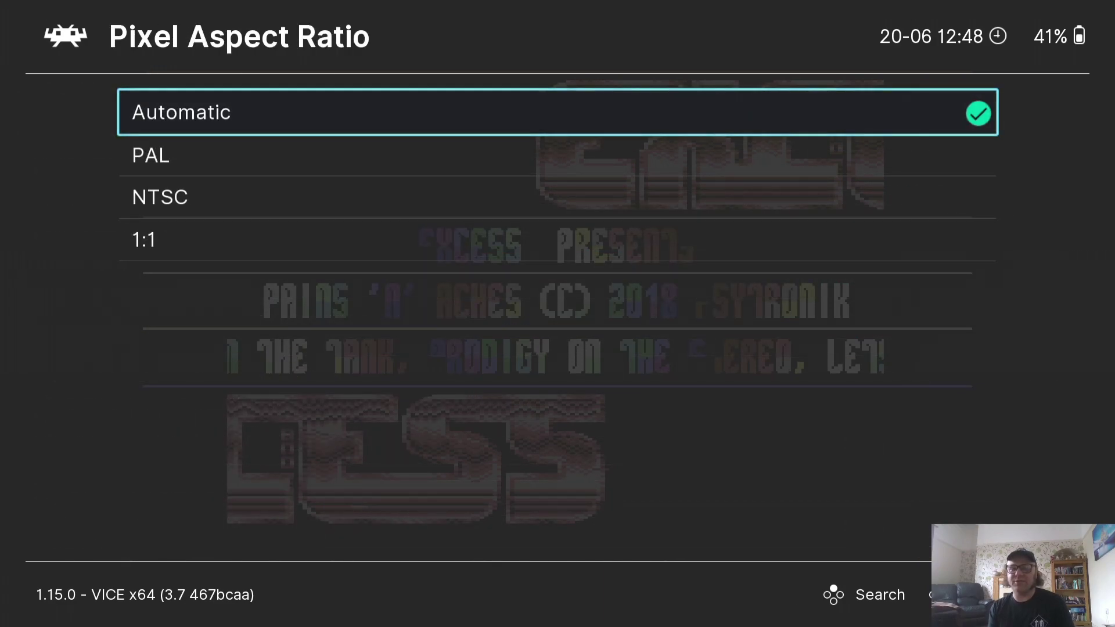
key(Down)
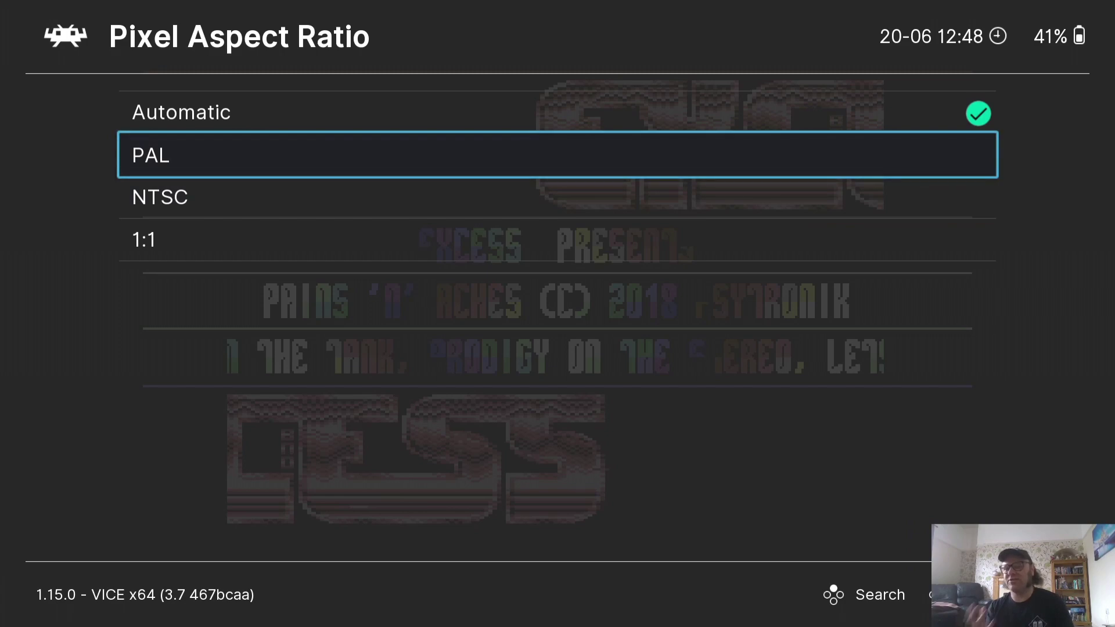
key(Down)
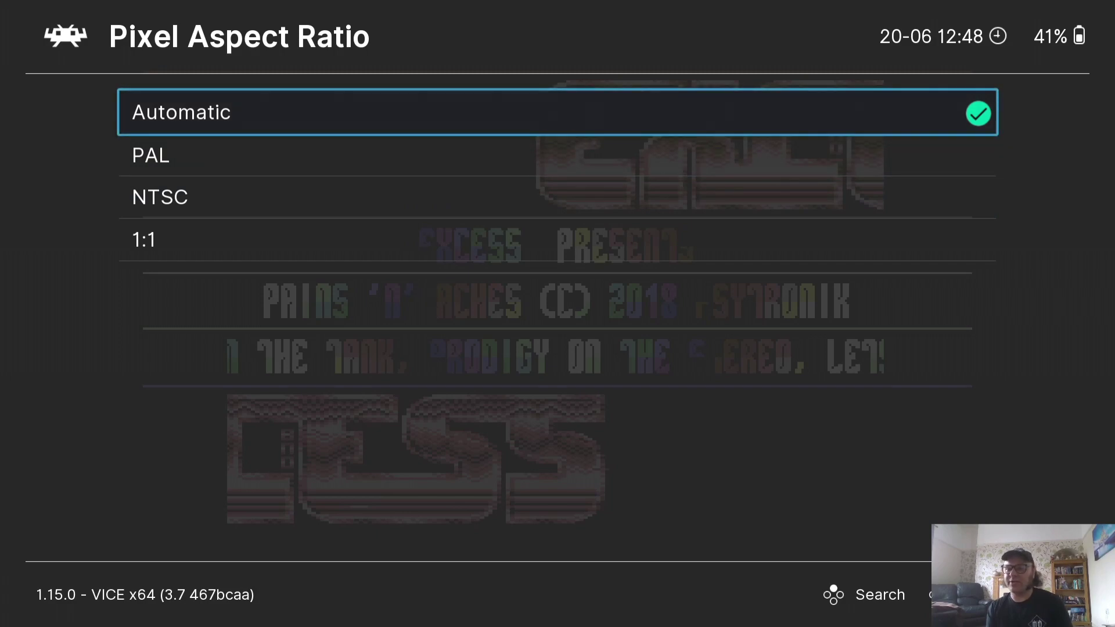
key(Return)
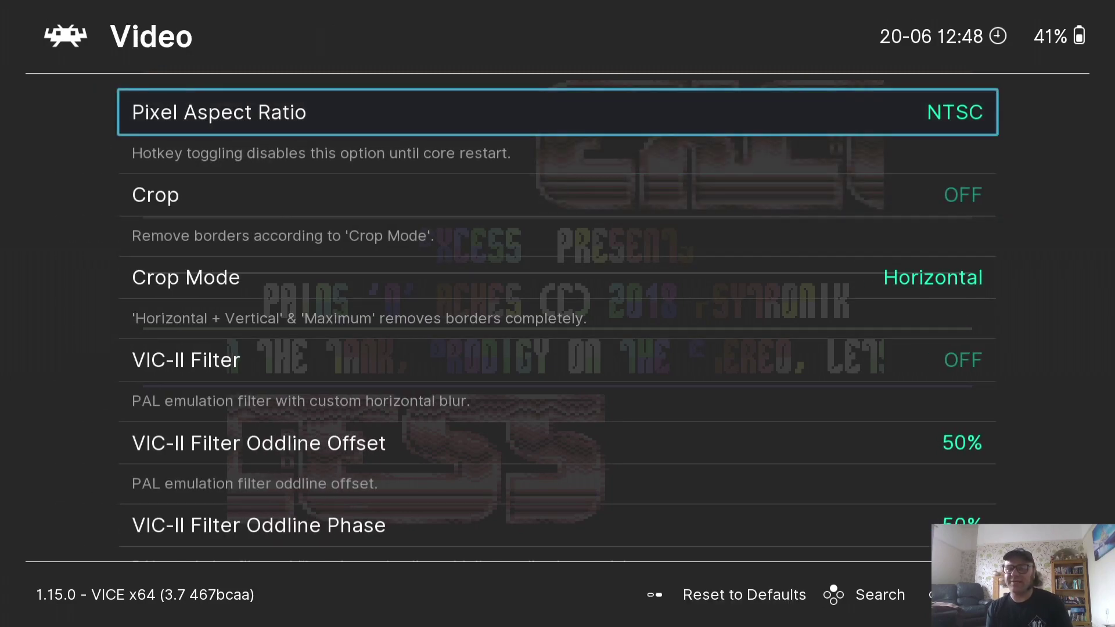
Step: Back out, resume the C64 demo full-screen, then pause it again
key(BackSpace)
key(Right)
key(Return)
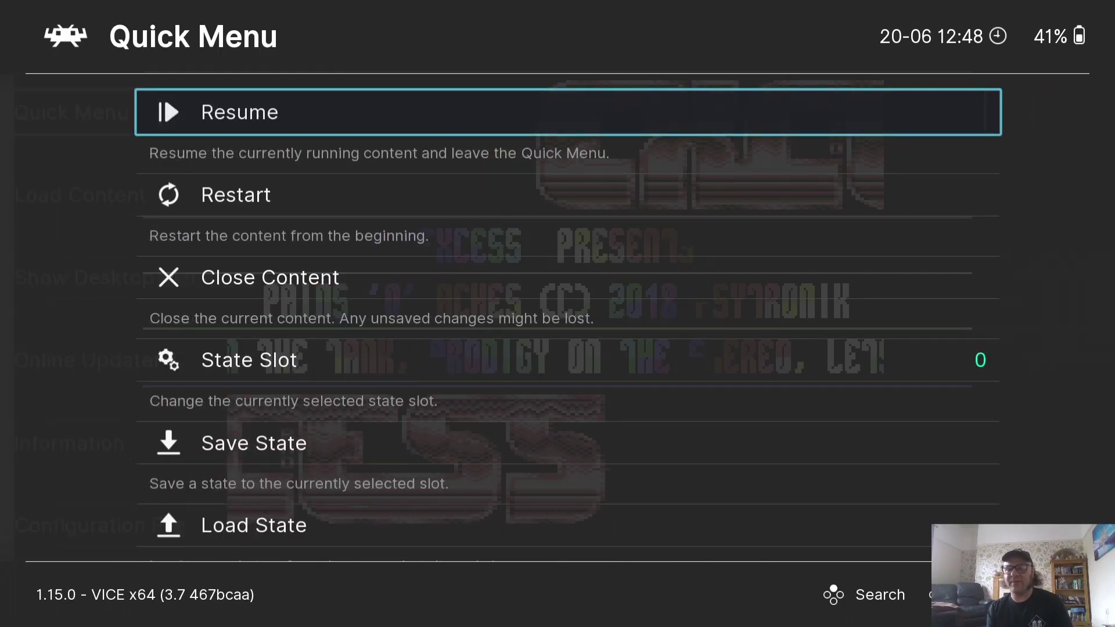
key(Return)
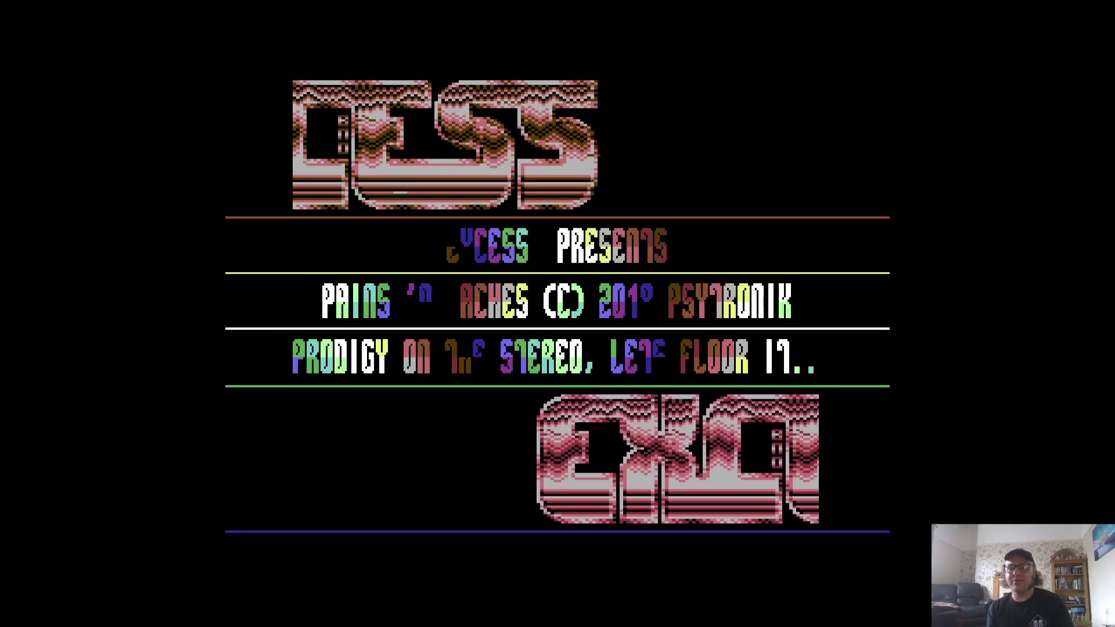
key(F1)
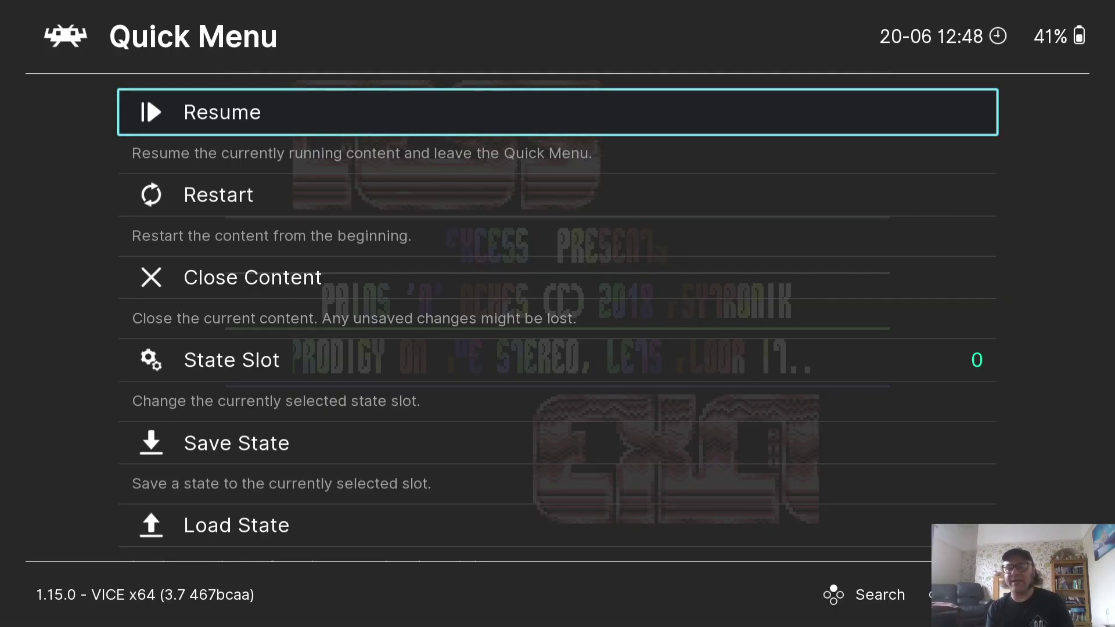
Step: Close the menu to let the demo run briefly, then pause it once more
key(BackSpace)
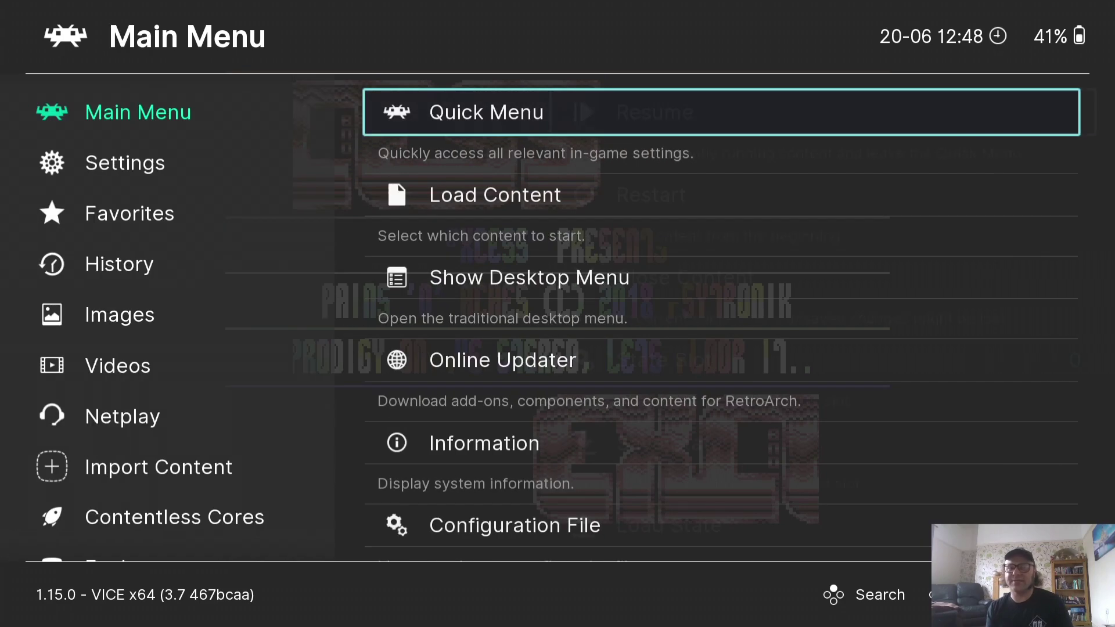
key(Left)
key(Right)
key(F1)
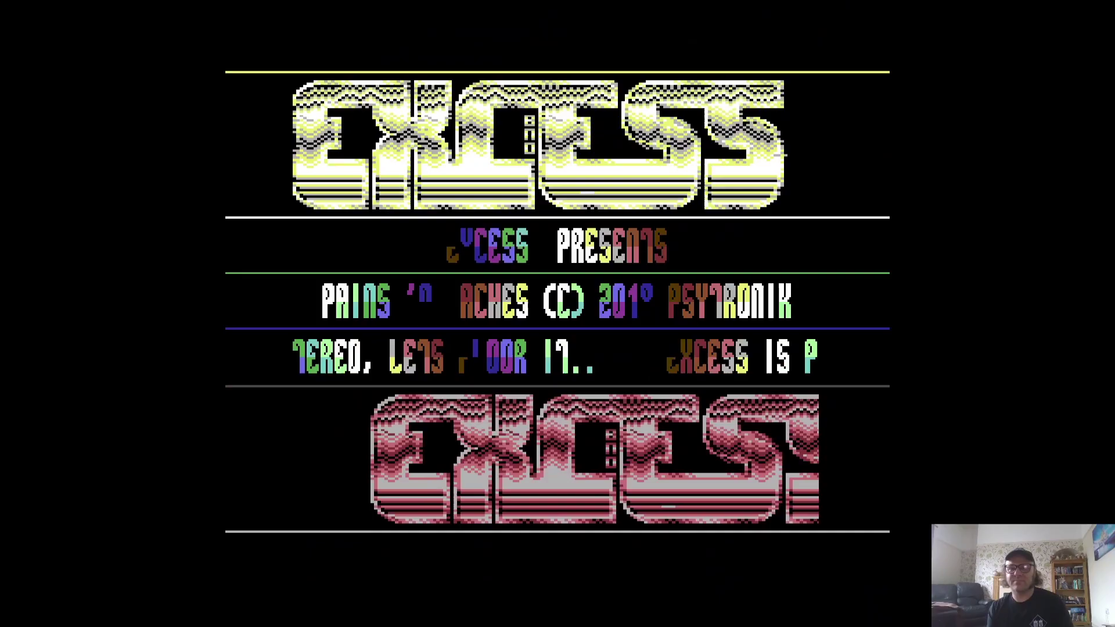
key(F1)
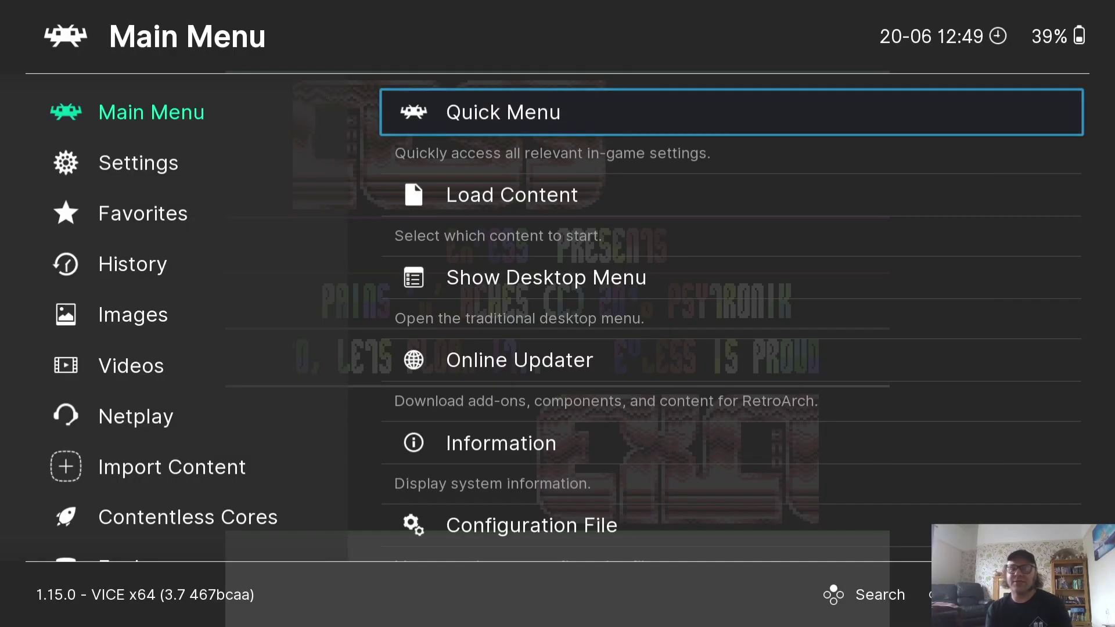
Step: Open Core Options from the Quick Menu to list the VICE option categories
key(Return)
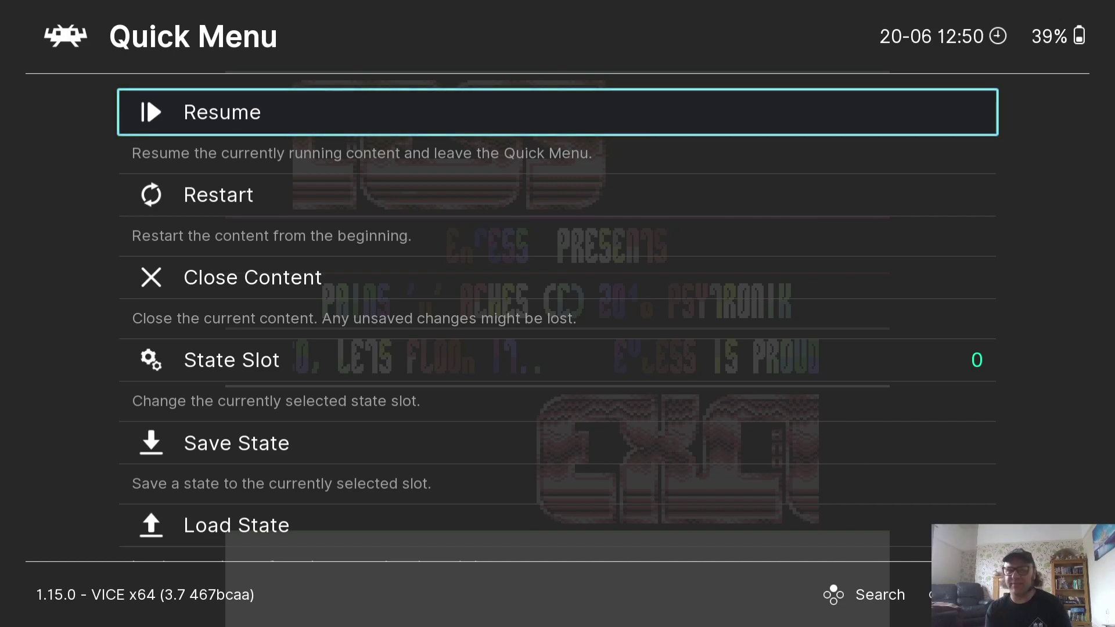
key(Down)
key(Down)
key(Down)
key(Down)
key(Down)
key(Down)
key(Down)
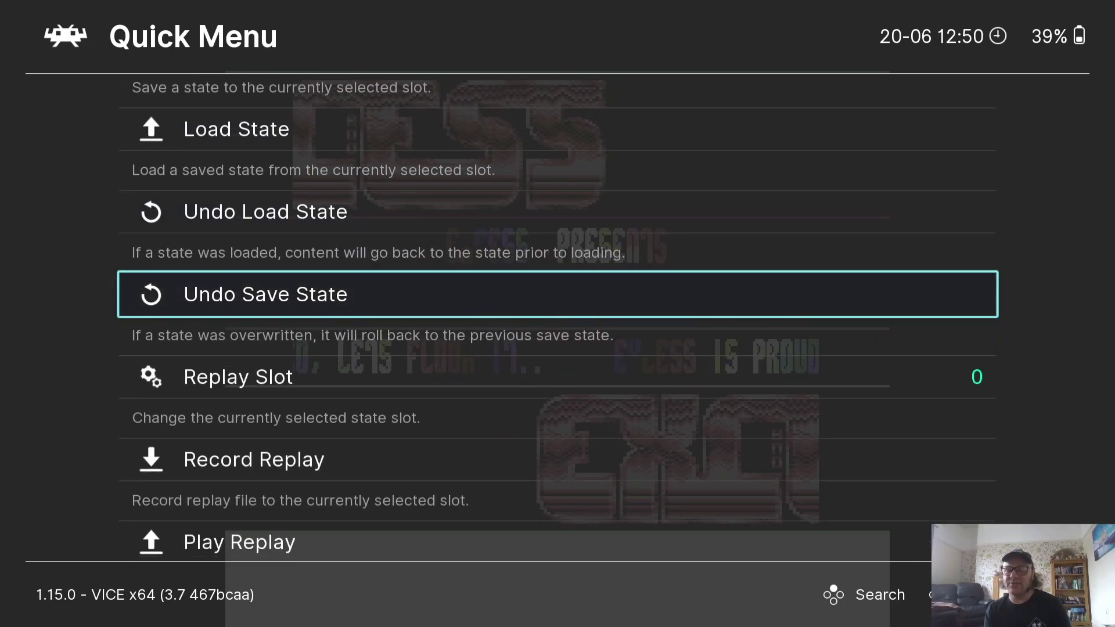
key(Down)
key(Down)
key(Down)
key(Down)
key(Down)
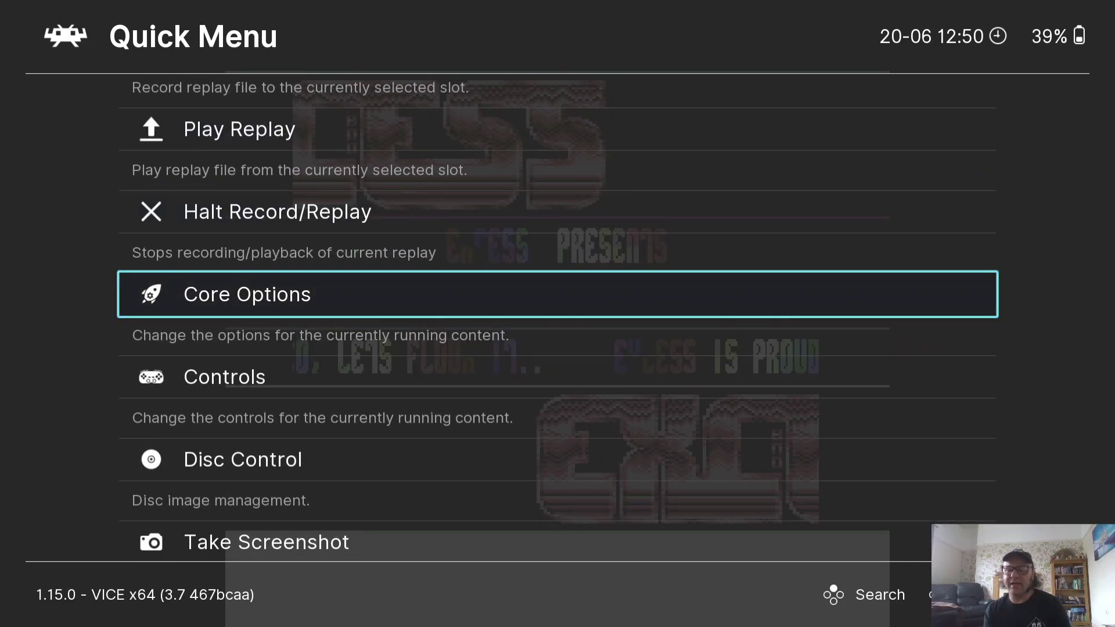
key(Return)
key(Down)
key(Down)
key(Down)
key(Down)
key(Down)
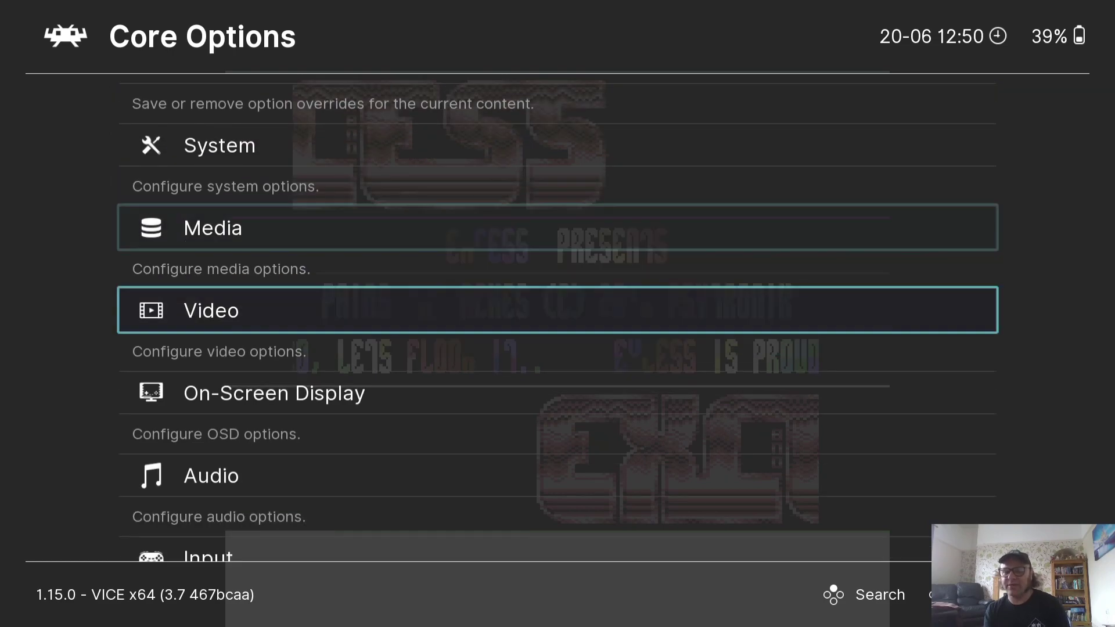
Step: Browse the System Model list (C64 NTSC, C64C PAL, SX-64) and keep C64 PAL Automatic
key(Up)
key(Up)
key(Up)
key(Up)
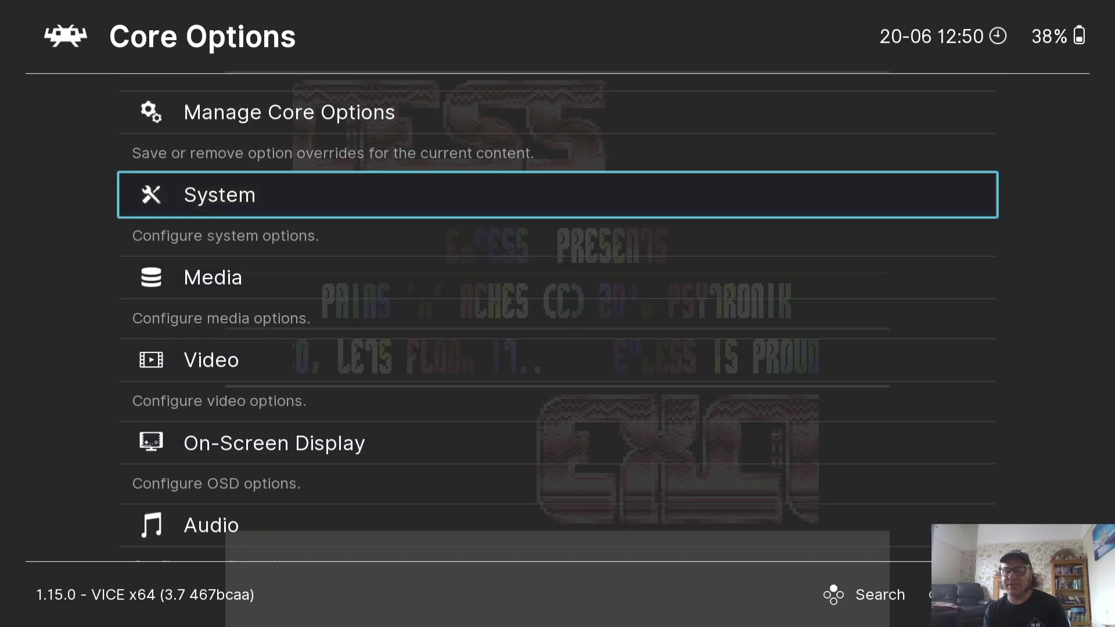
key(Return)
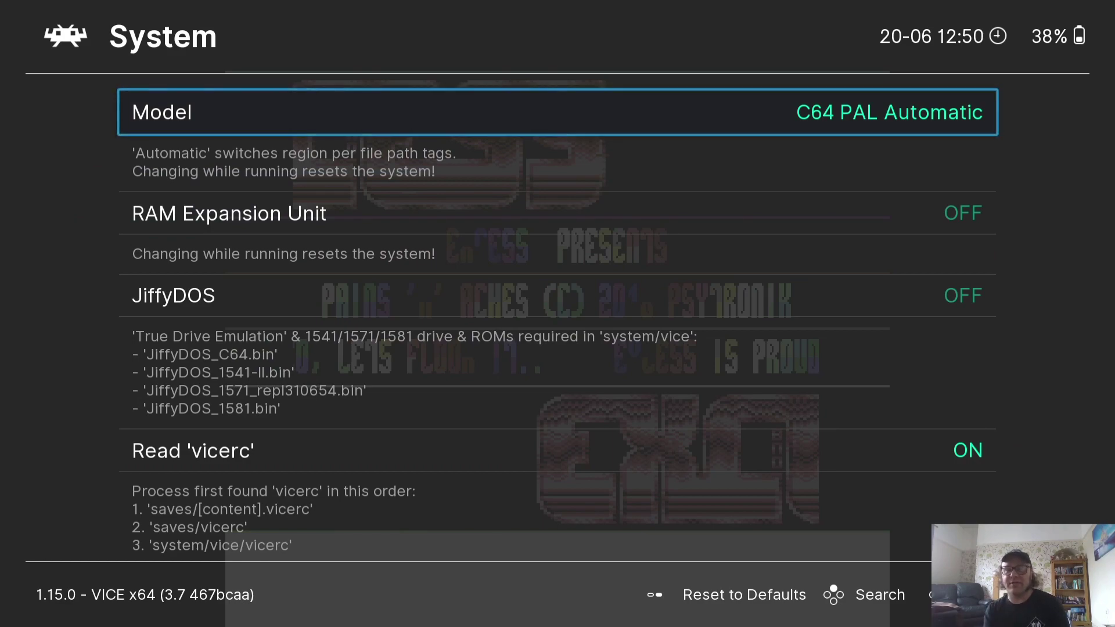
key(Return)
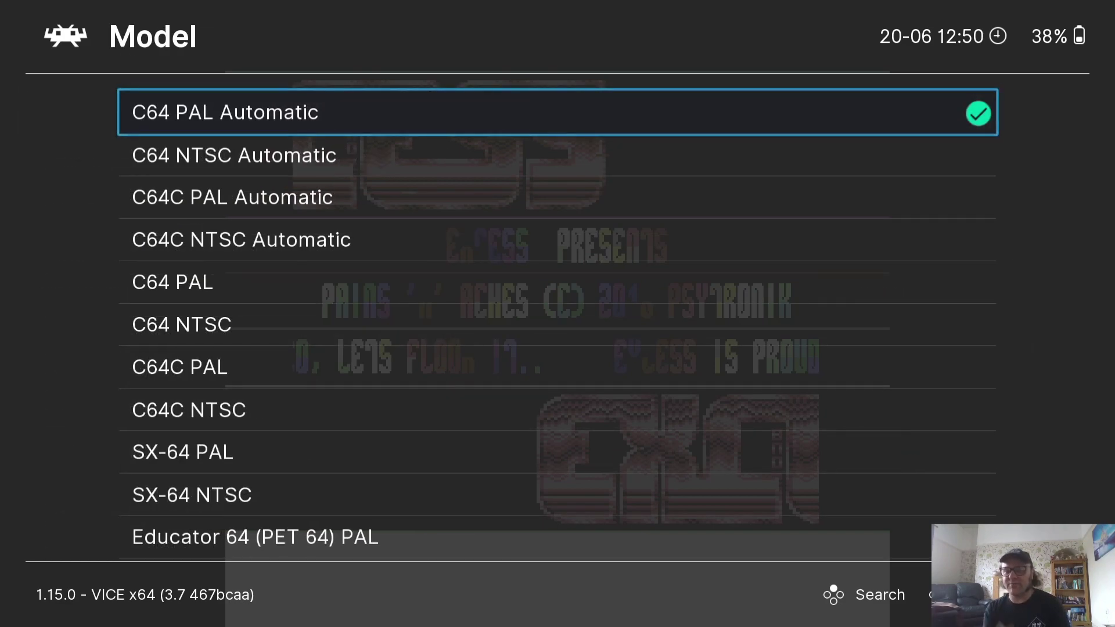
key(Down)
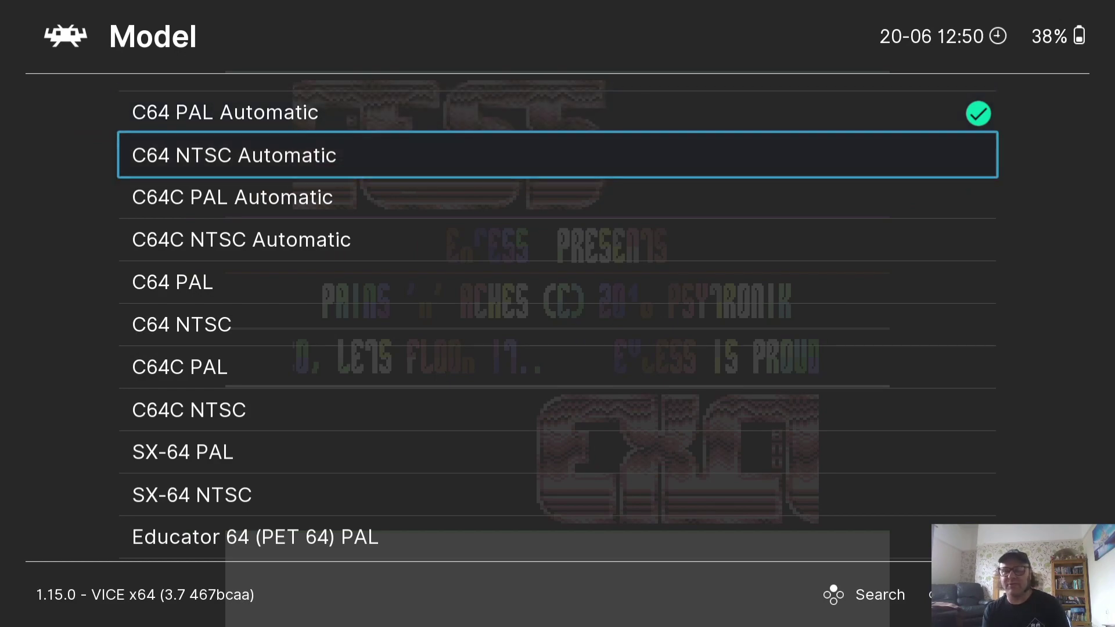
key(Down)
key(Down)
key(Down)
key(Down)
key(Down)
key(Down)
key(Down)
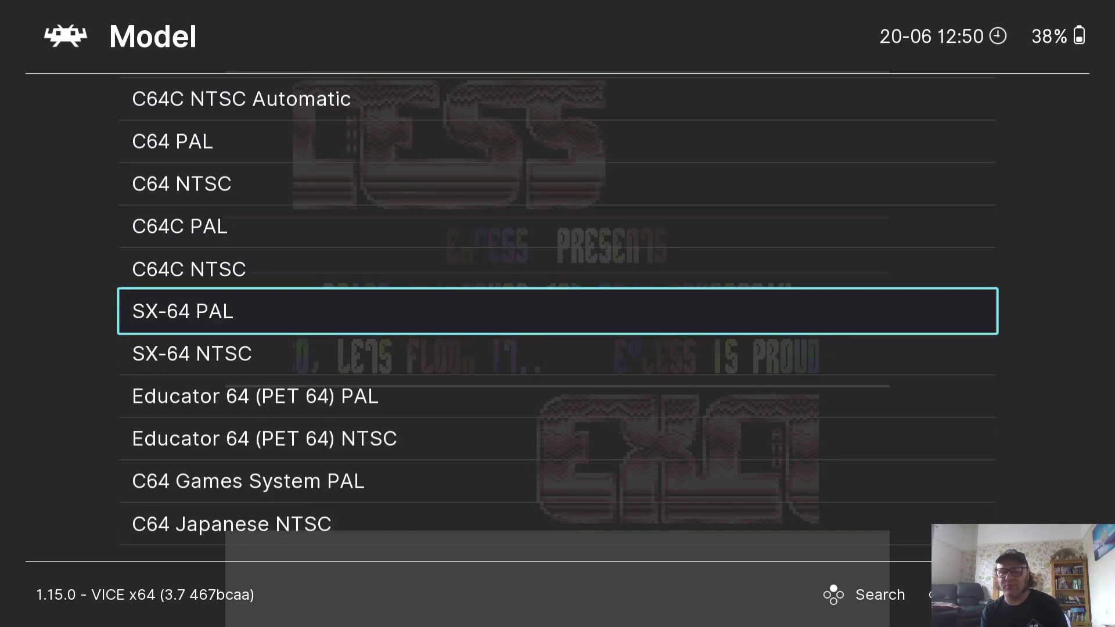
key(Down)
key(Down)
key(Down)
key(Up)
key(Up)
key(Up)
key(Up)
key(Up)
key(Up)
key(Up)
key(Up)
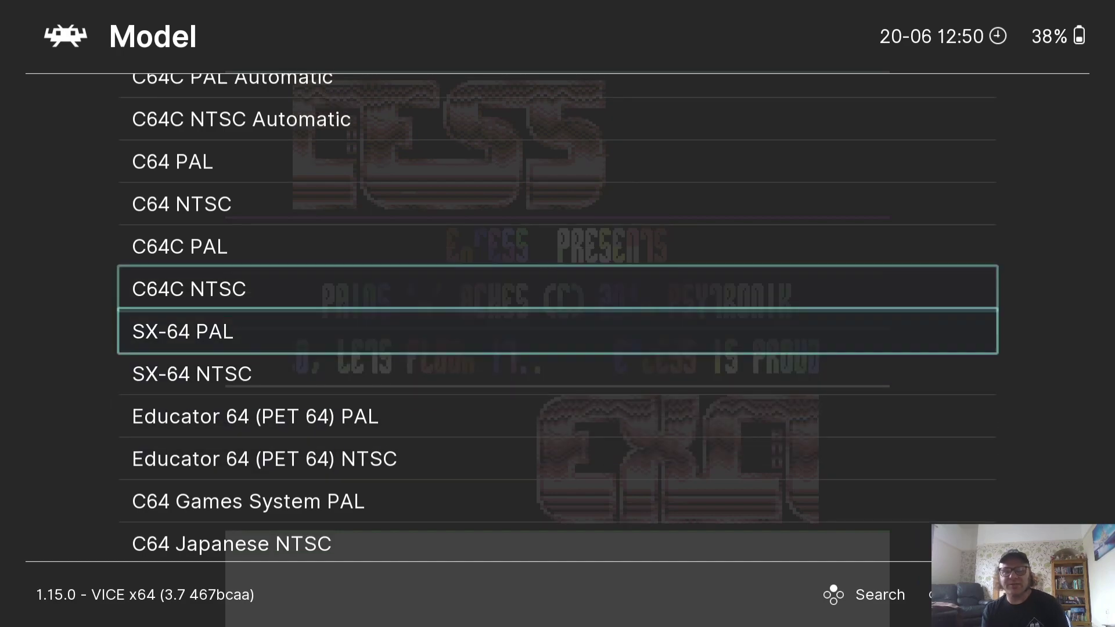
key(Down)
key(Down)
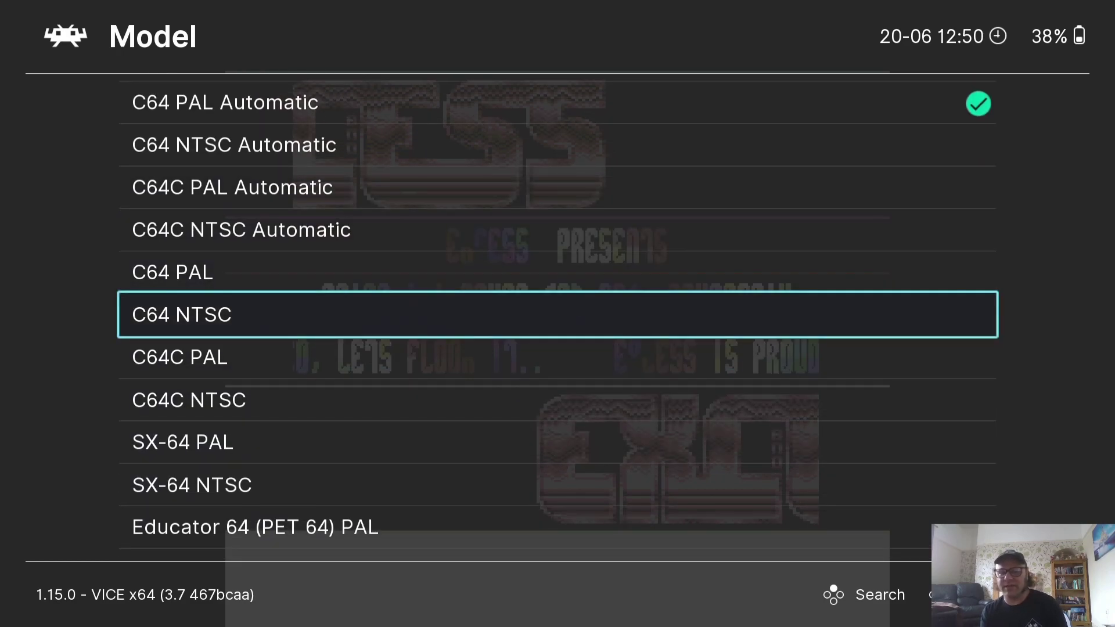
key(BackSpace)
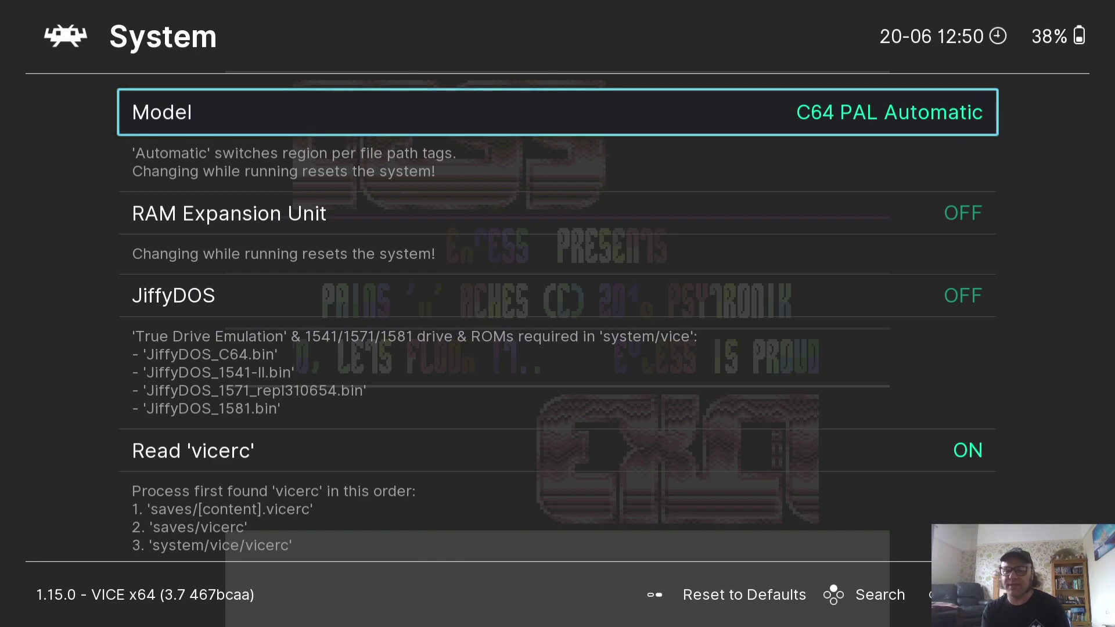
key(Down)
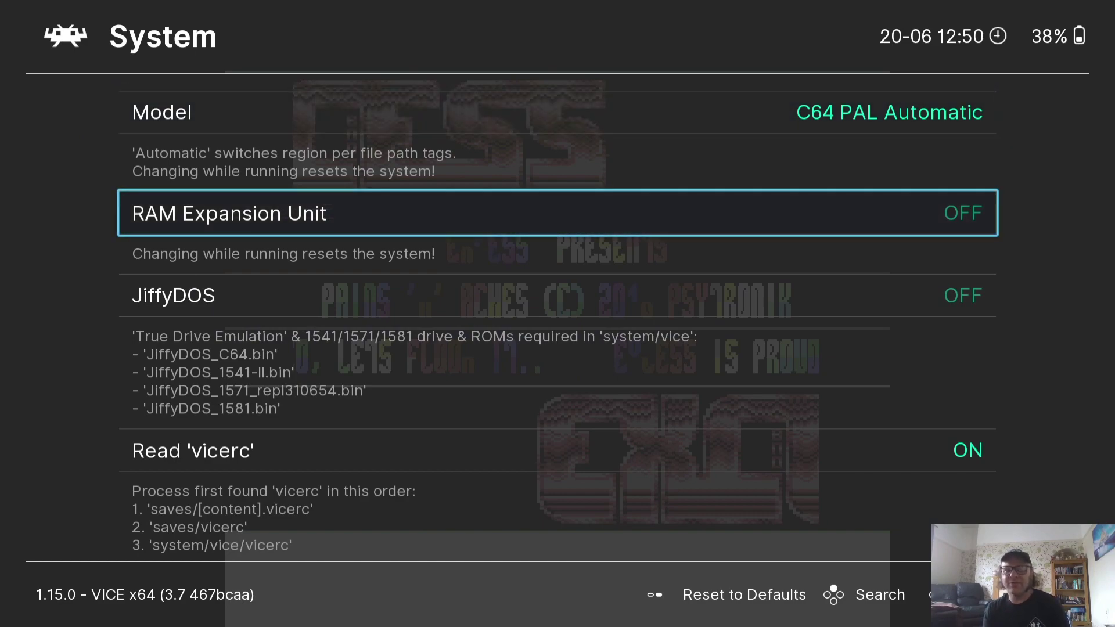
Step: Browse the RAM Expansion Unit sizes, including 256kB (1764), and leave it OFF
key(Return)
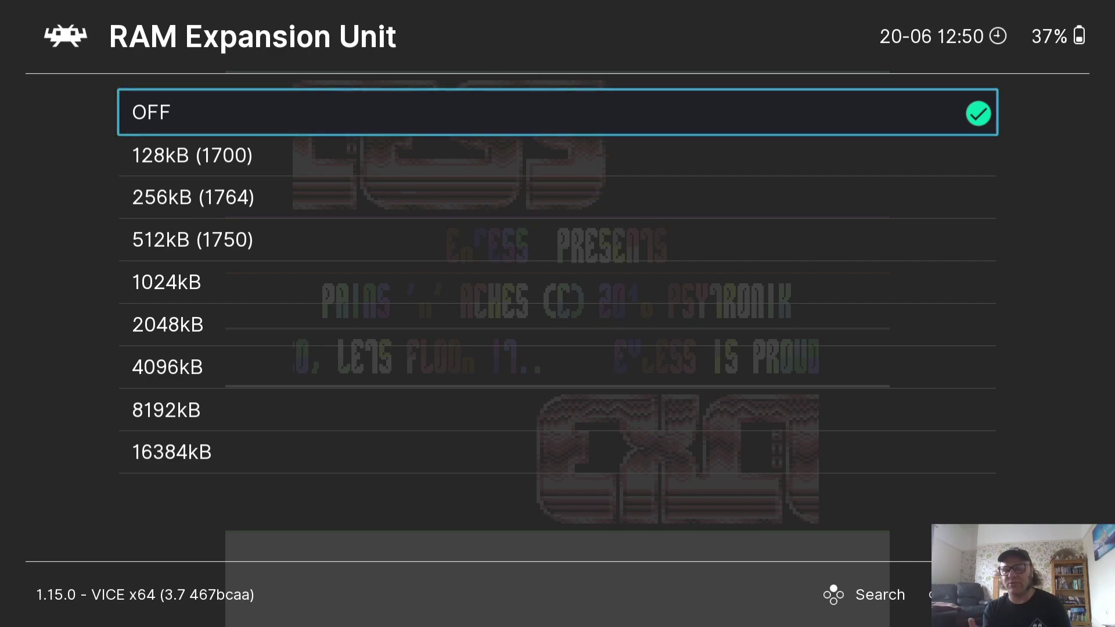
key(Down)
key(Down)
key(Down)
key(Up)
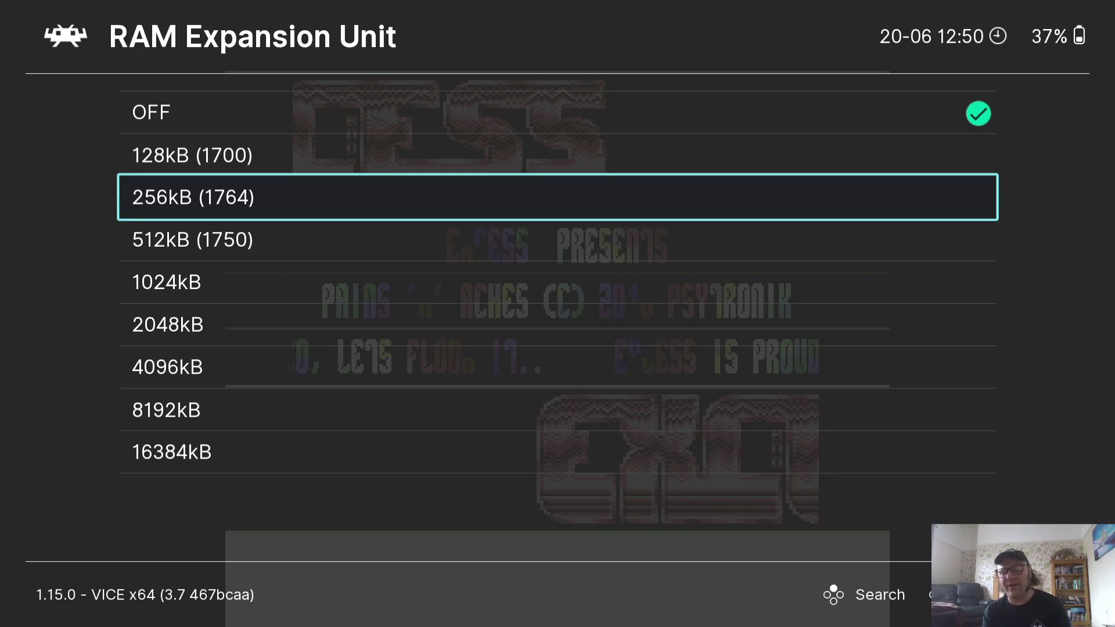
key(BackSpace)
key(BackSpace)
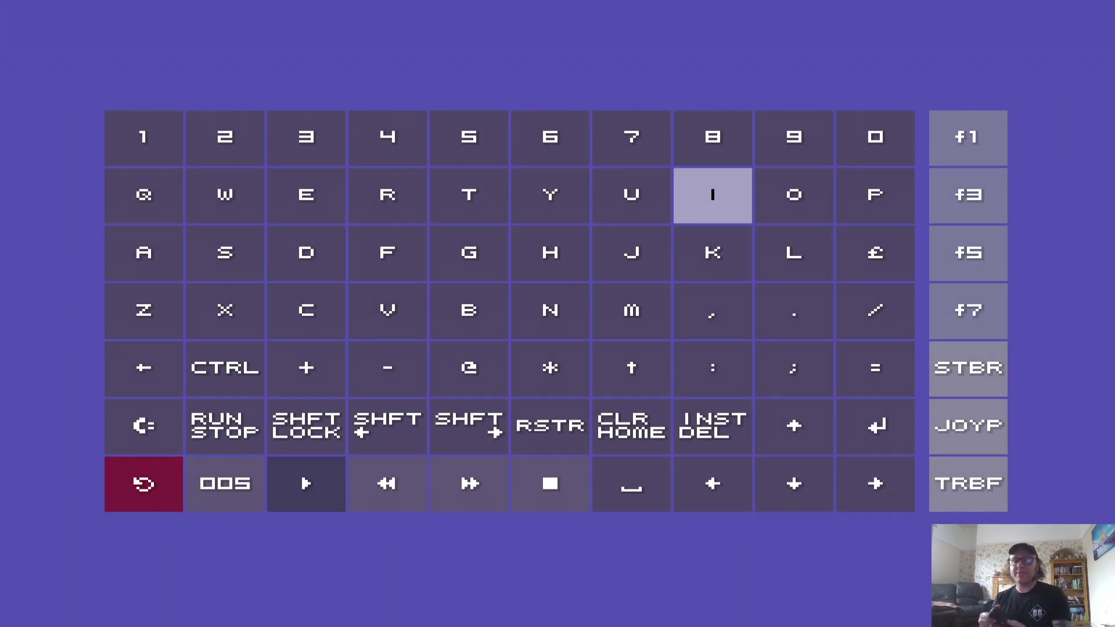
Step: Move the virtual keyboard selection across U, Y, I, 0, P, f1, f3, f5 and £
key(Left)
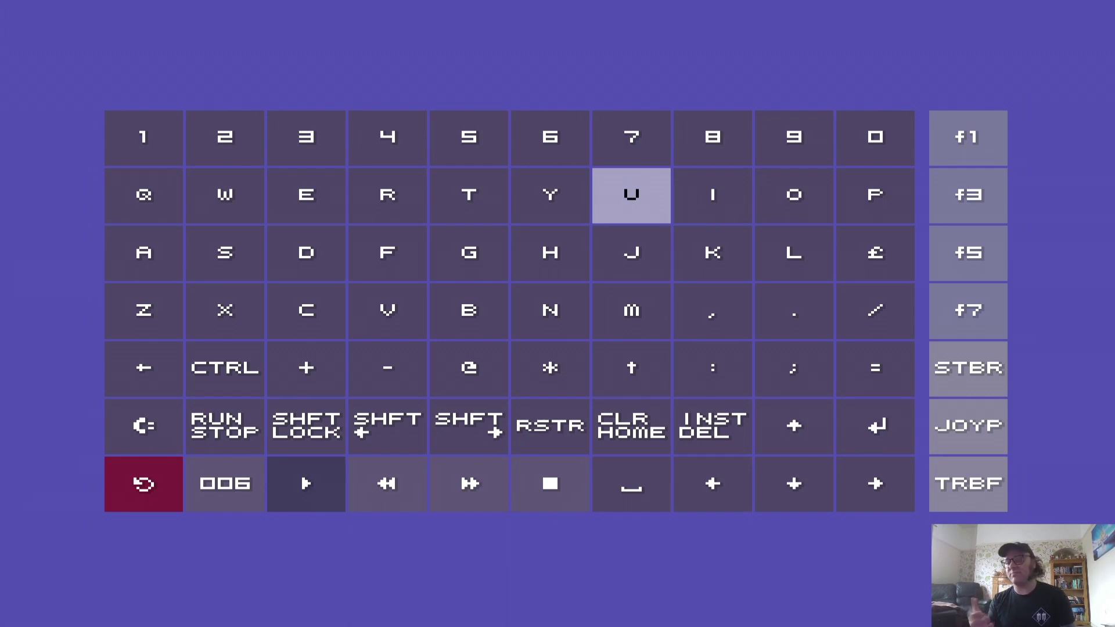
key(Left)
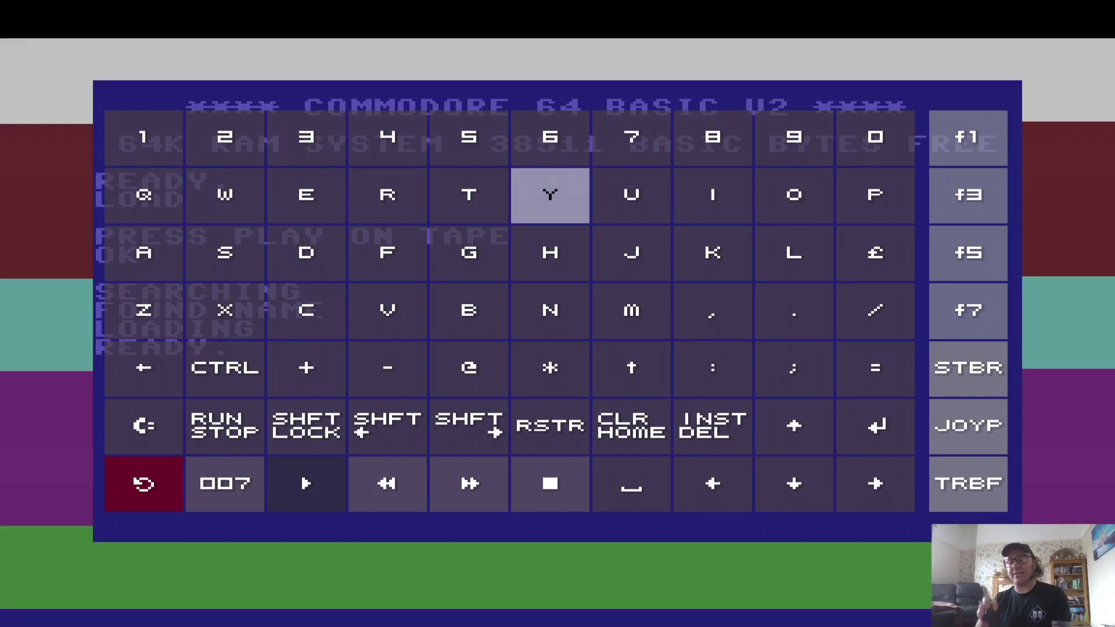
key(Right)
key(Right)
key(Right)
key(Right)
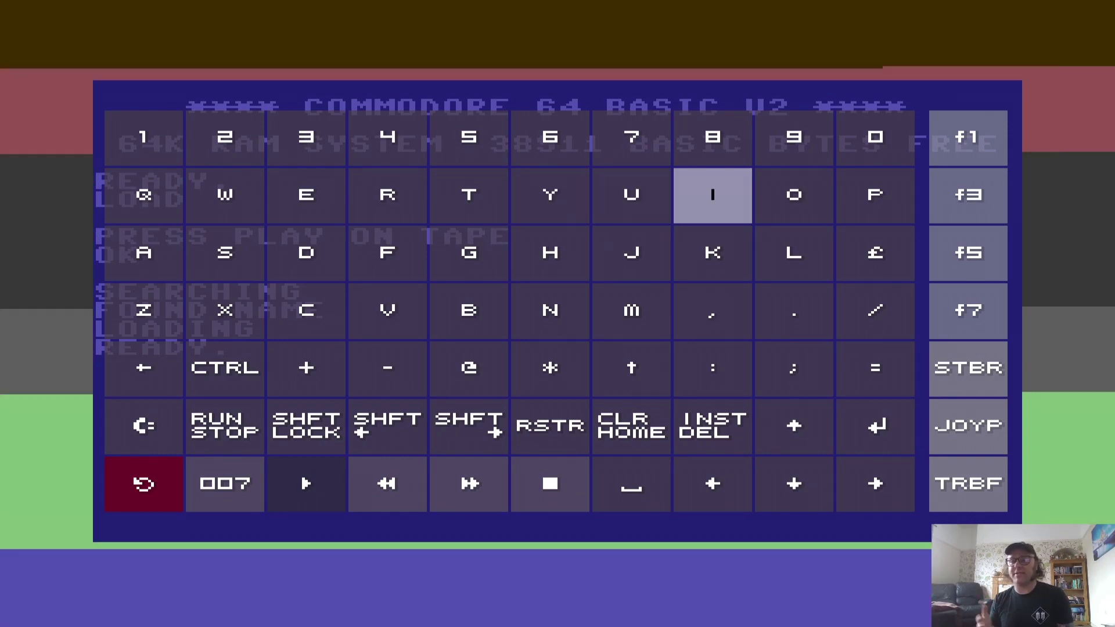
key(Up)
key(Right)
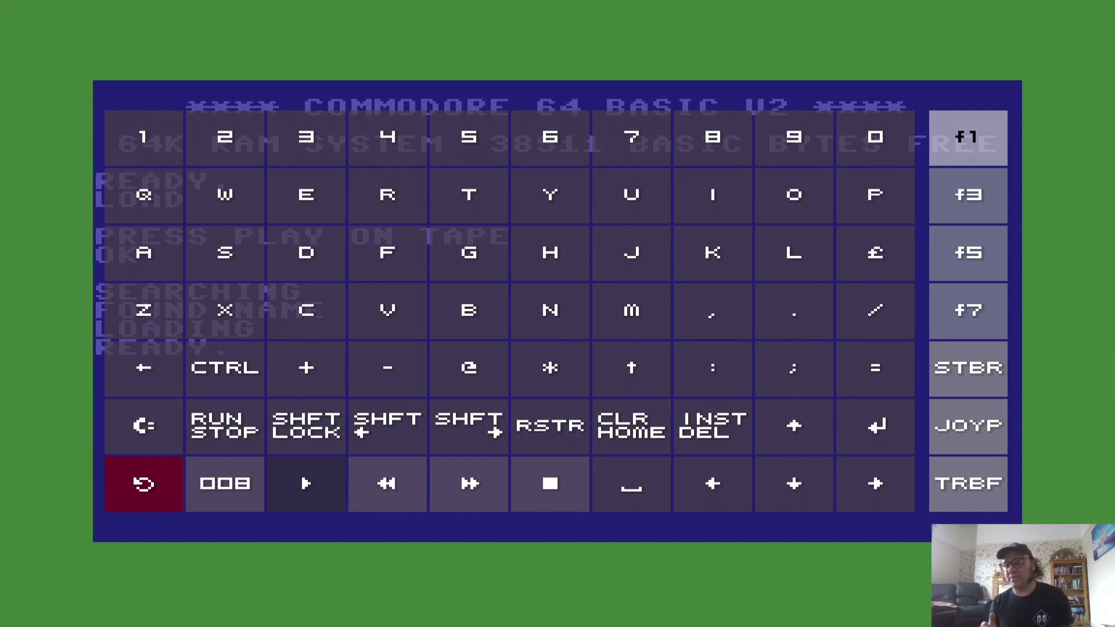
key(Down)
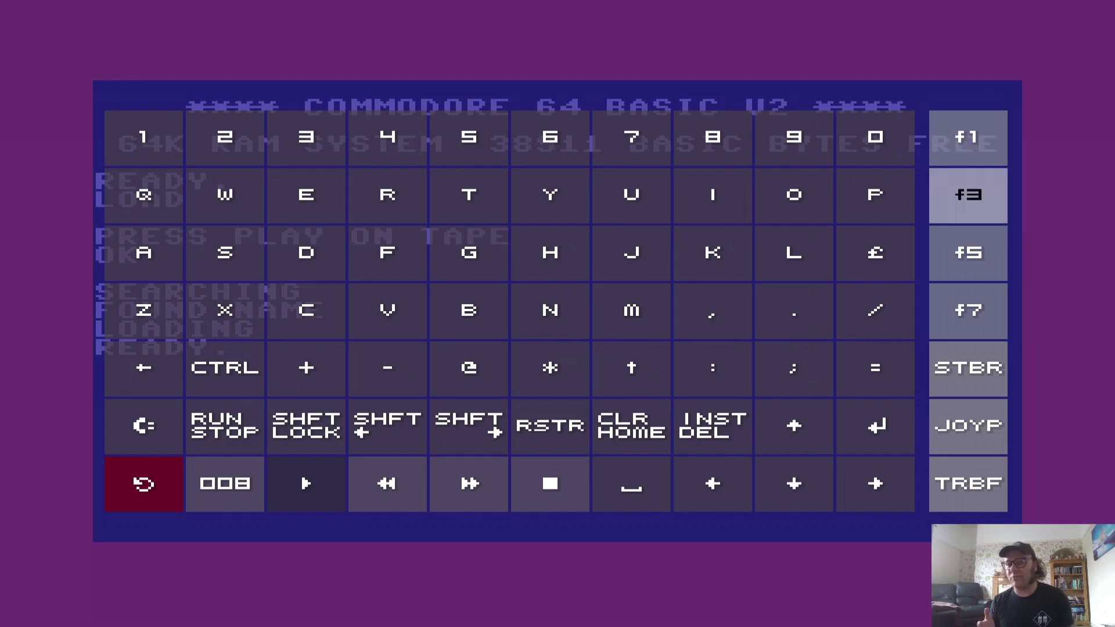
key(Left)
key(Up)
key(Right)
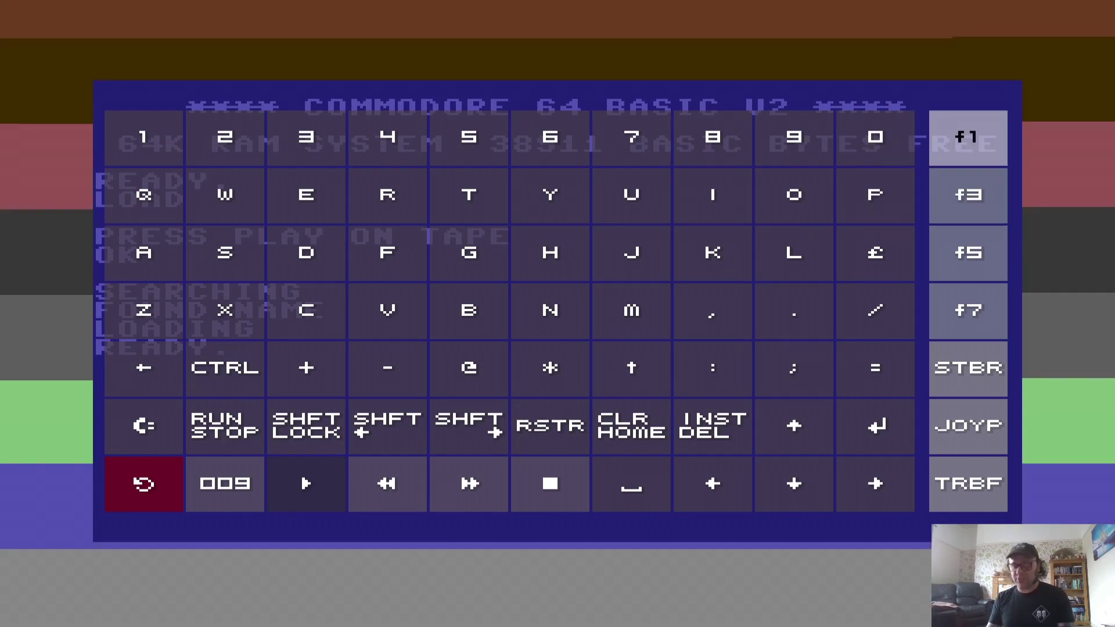
key(Down)
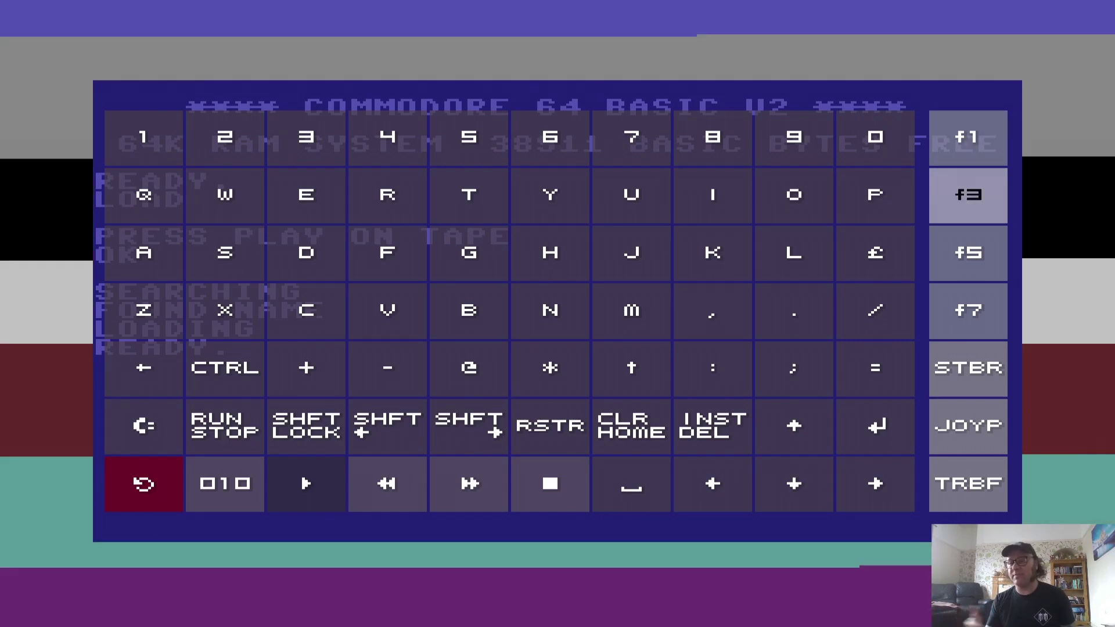
key(Up)
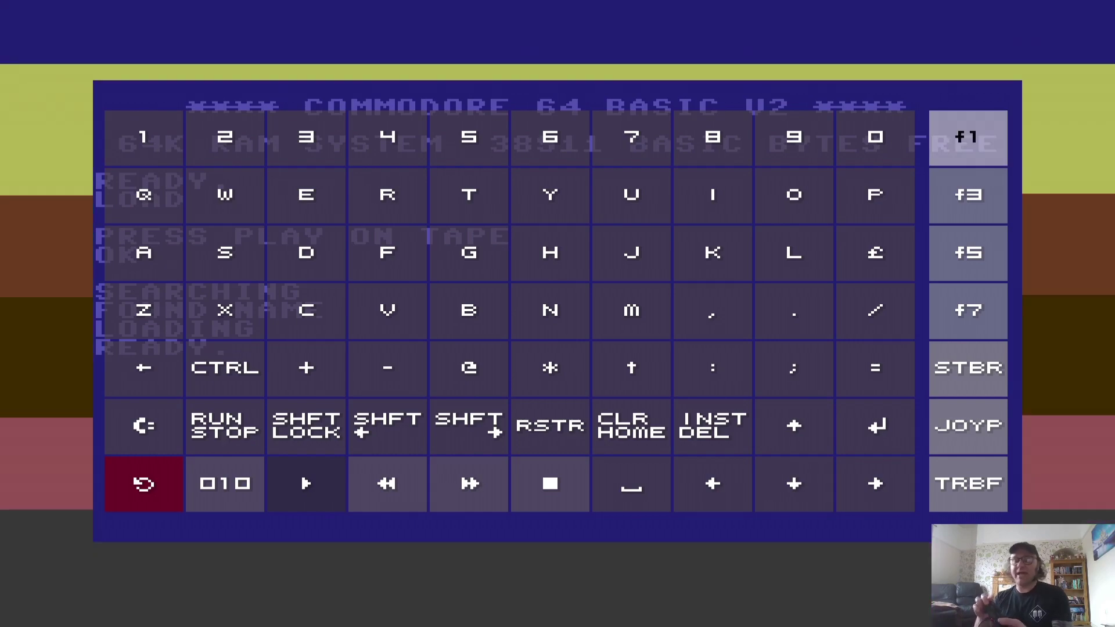
key(Down)
key(Down)
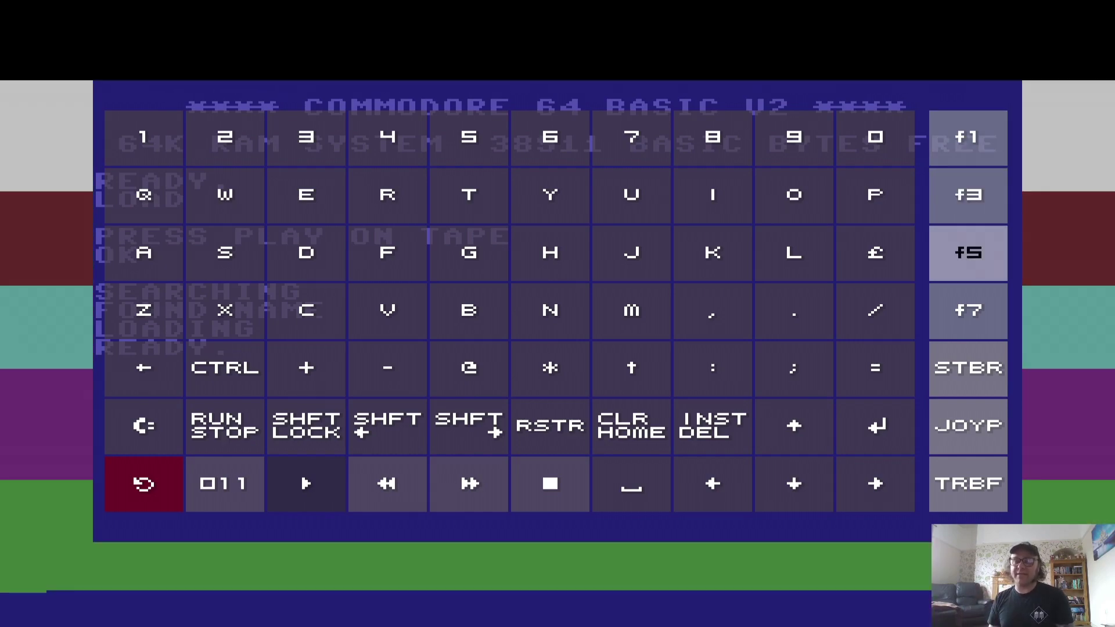
key(Left)
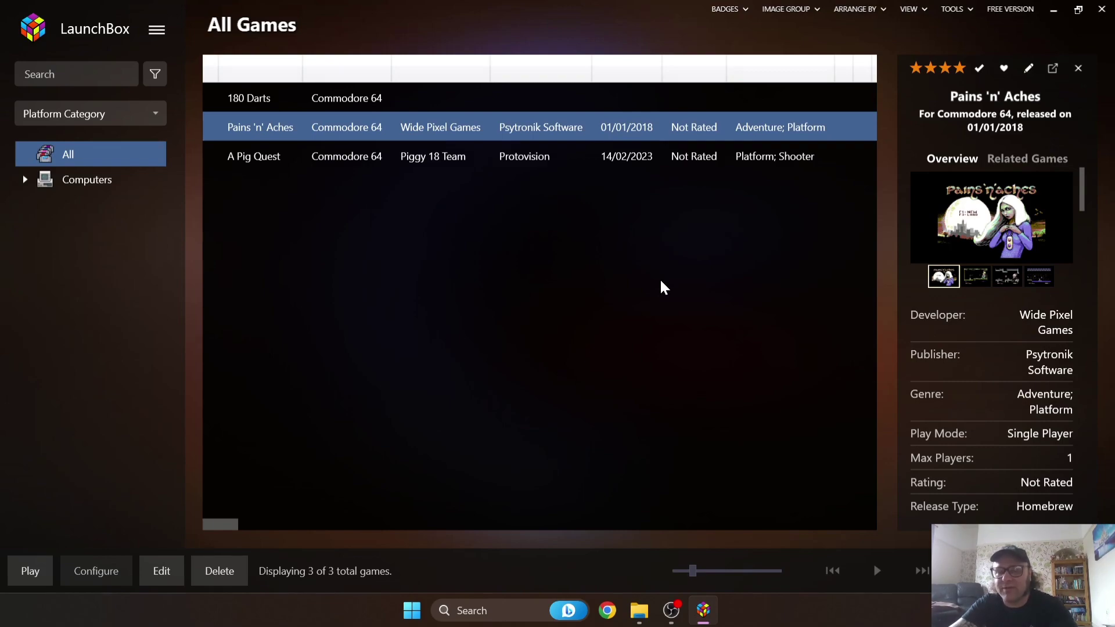
Step: Run A Pig Quest, quit RetroArch back to the library, and close LaunchBox
click(250, 158)
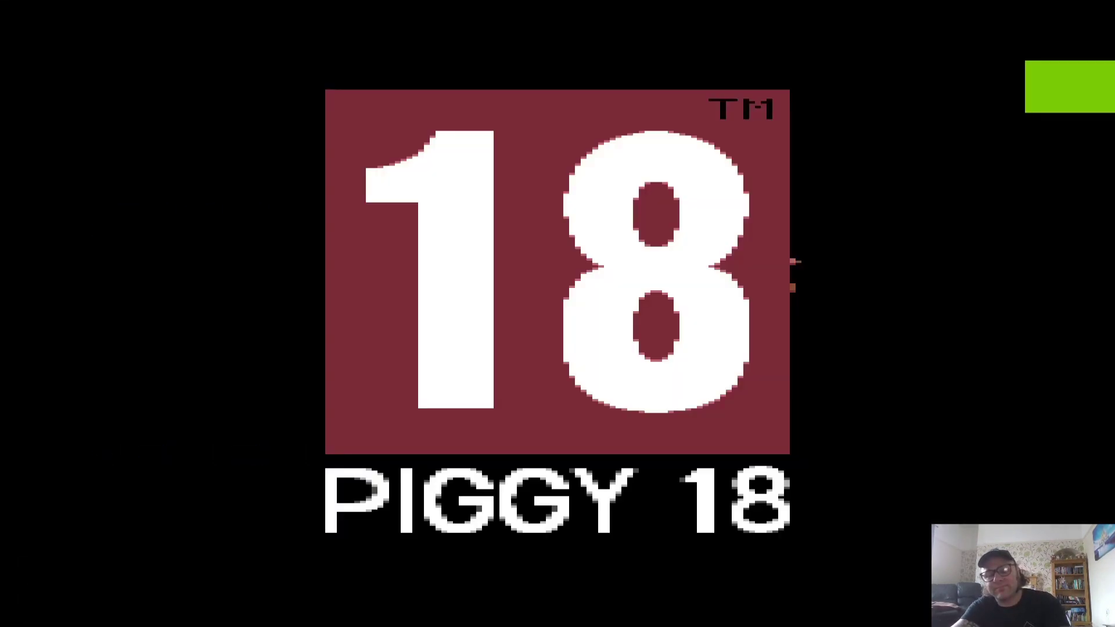
key(Escape)
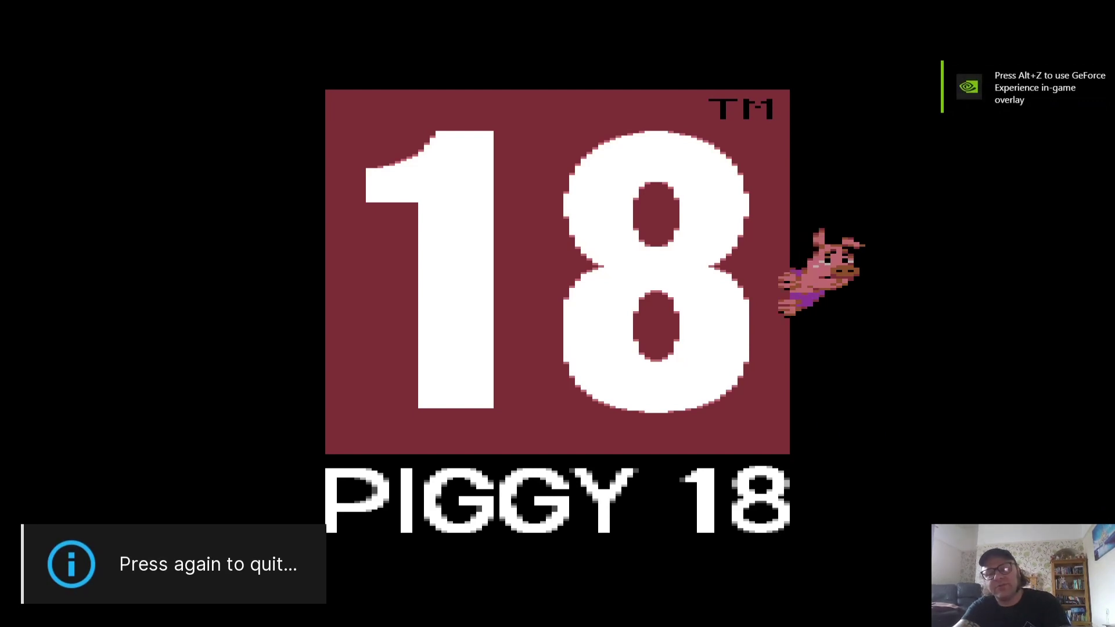
key(Escape)
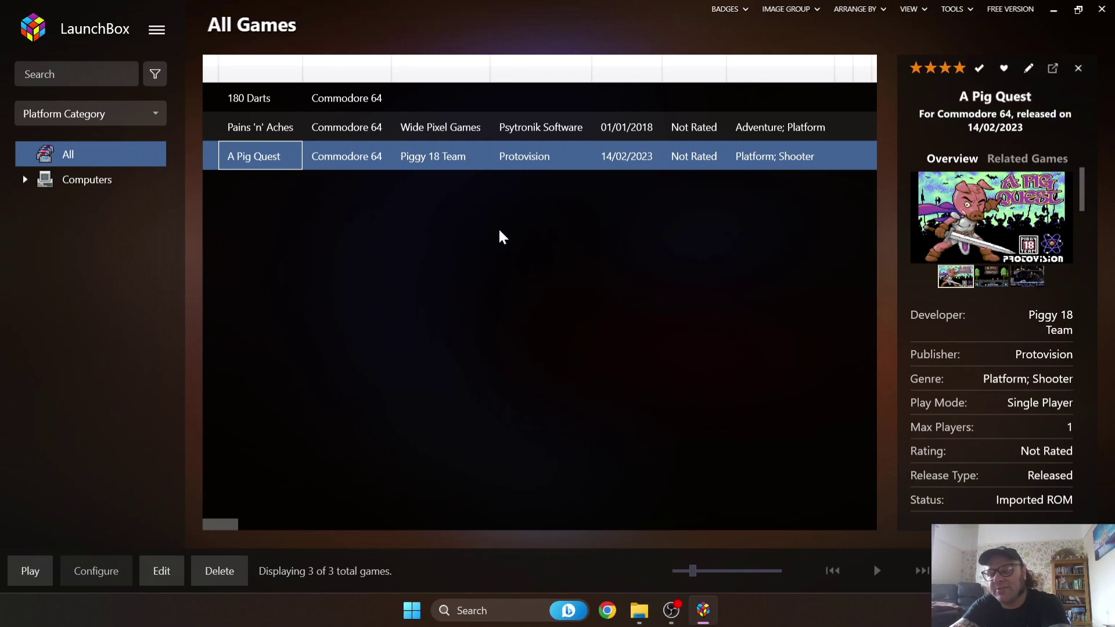
click(1102, 9)
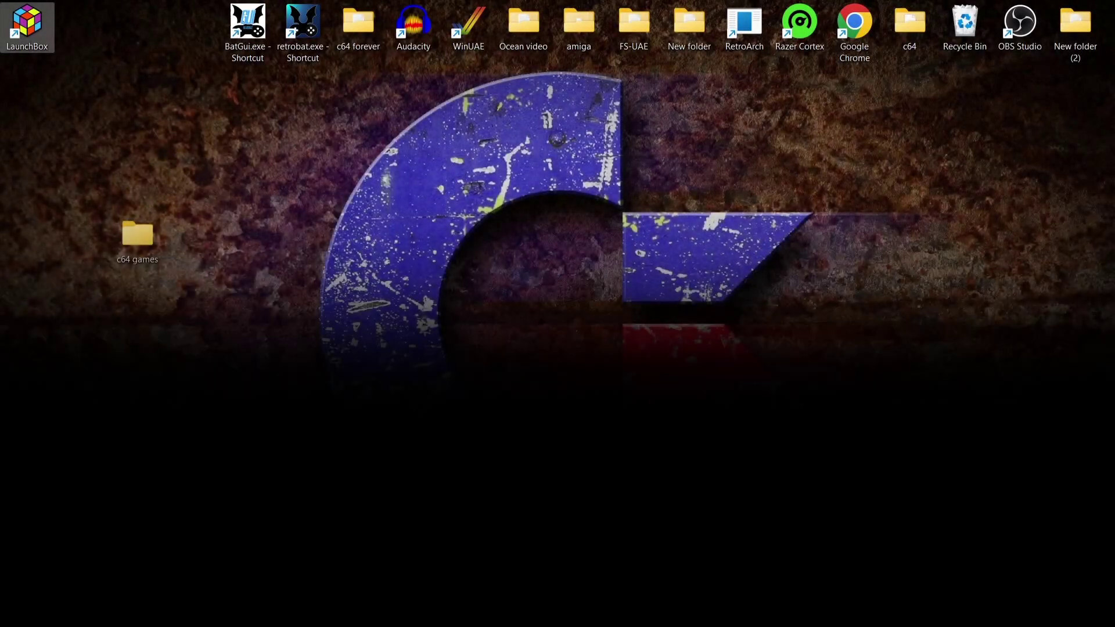